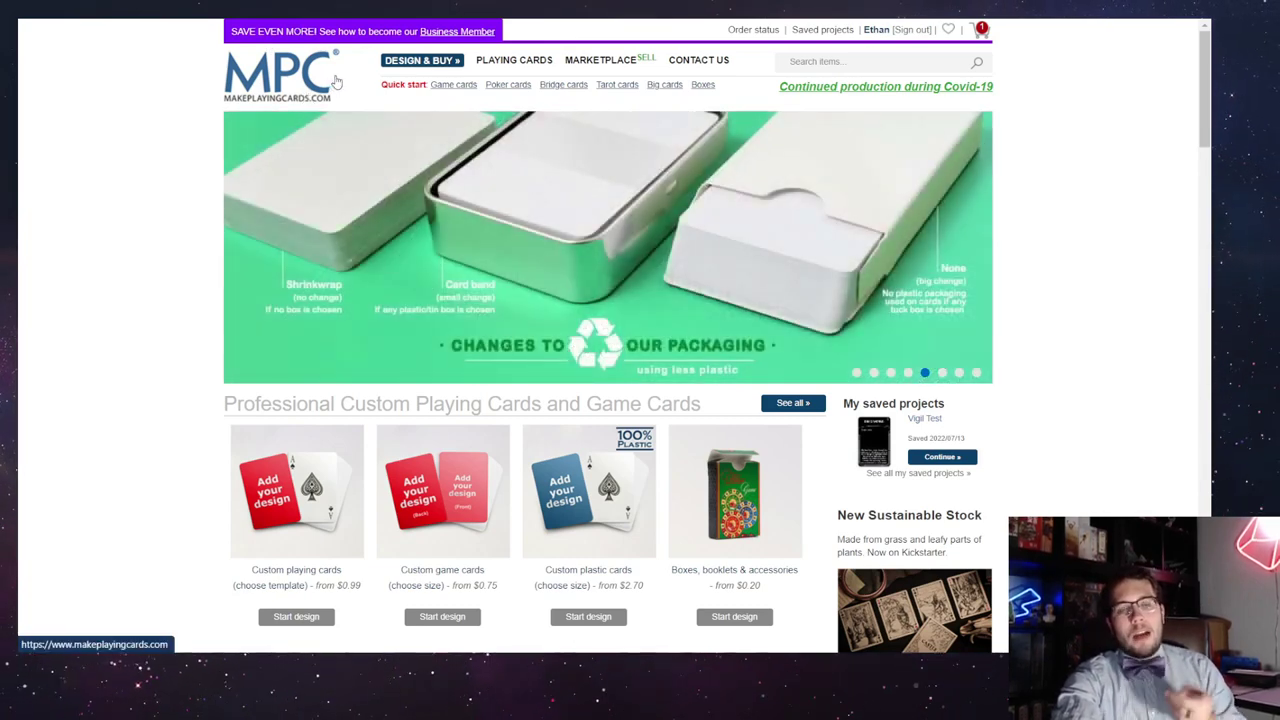
From the Playing Cards menu, start a custom blank card design and reach the US Mini Size page.
mouse_move(516, 62)
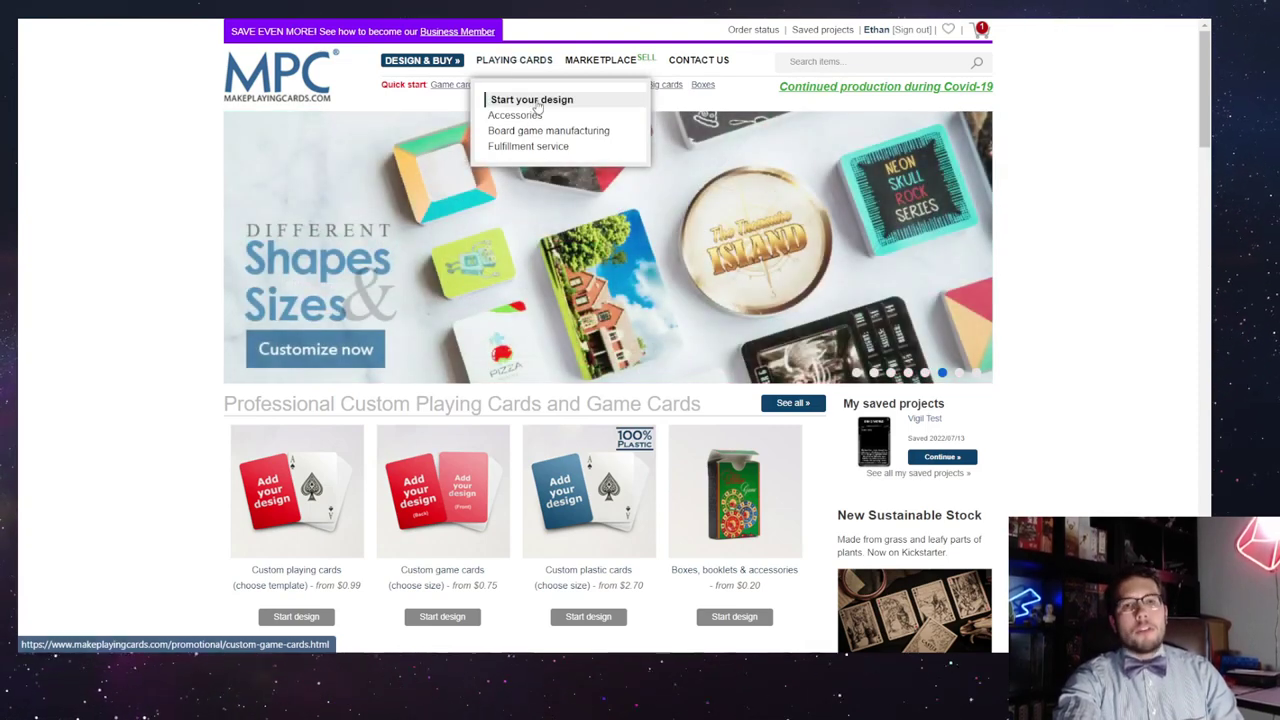
left_click(537, 101)
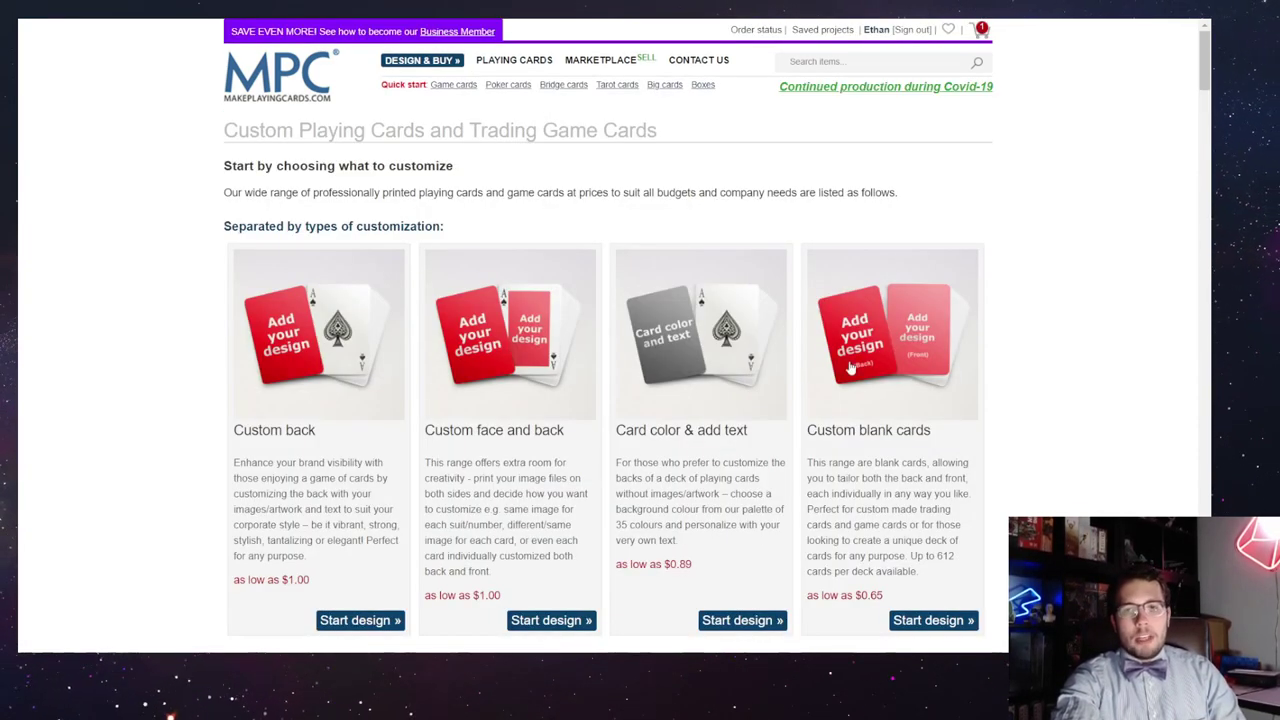
left_click(931, 619)
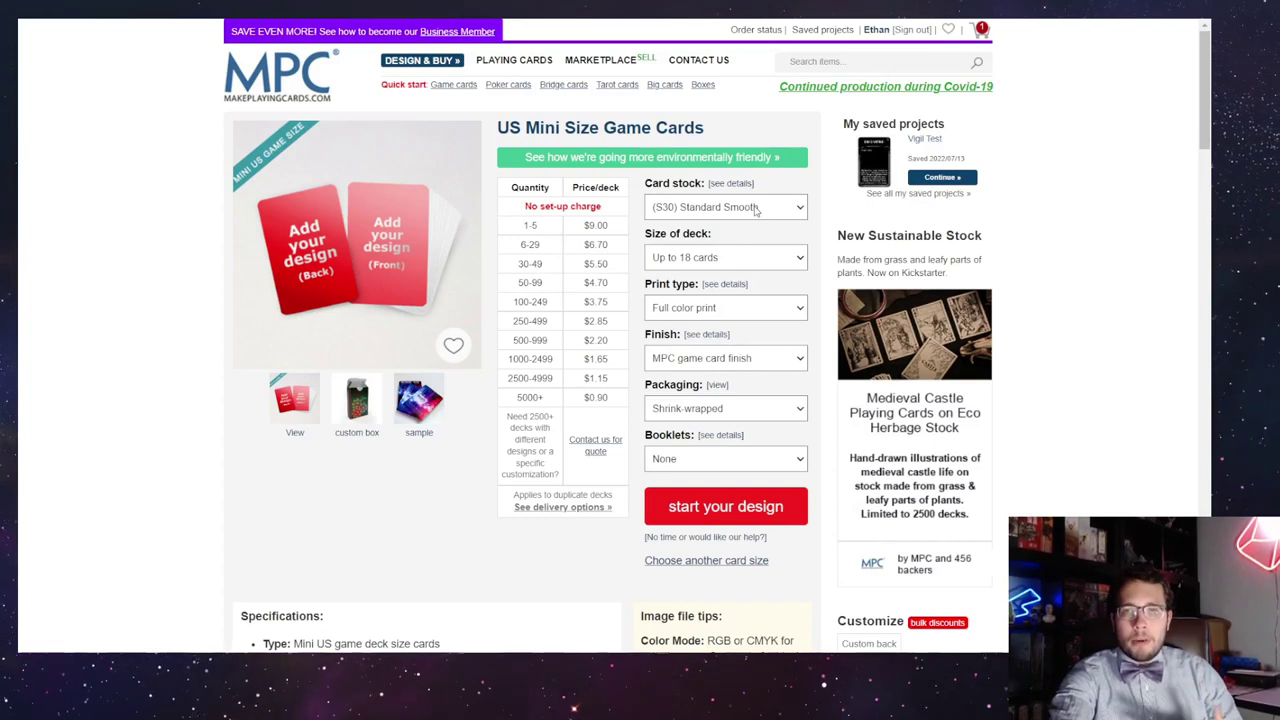
Choose (M31) Linen card stock and a deck of up to 36 cards, then start designing.
left_click(756, 210)
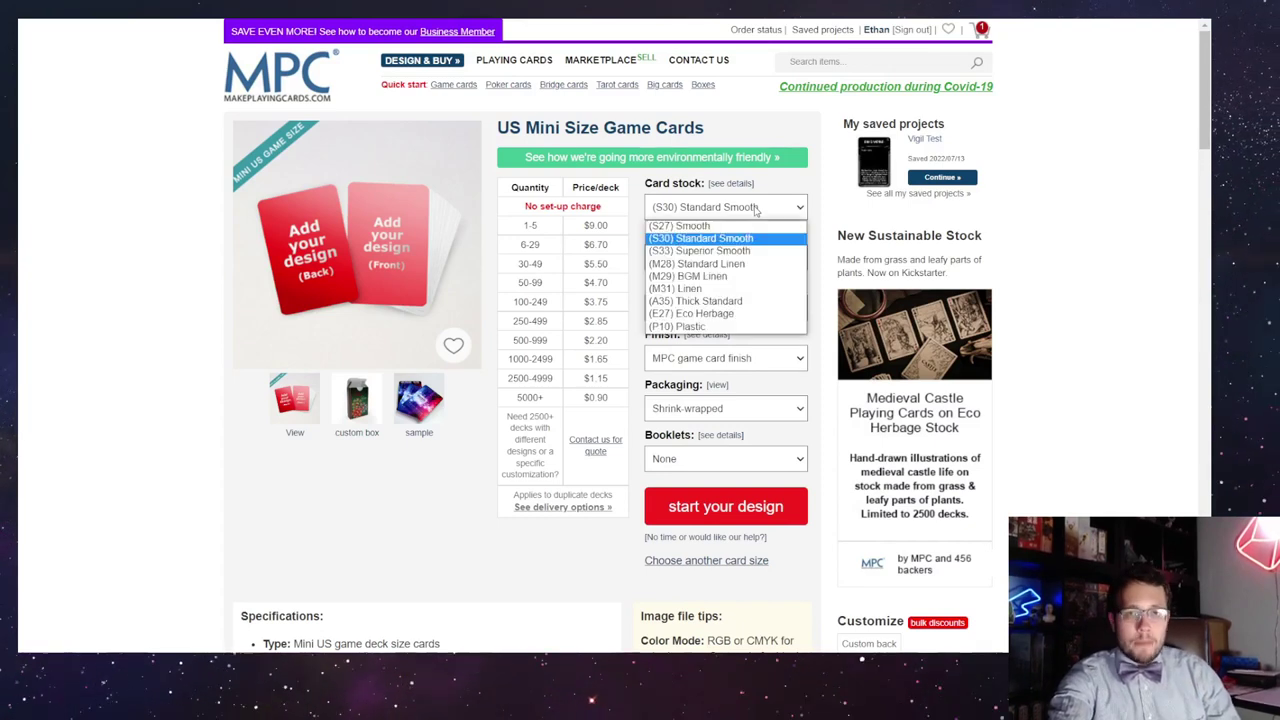
left_click(697, 288)
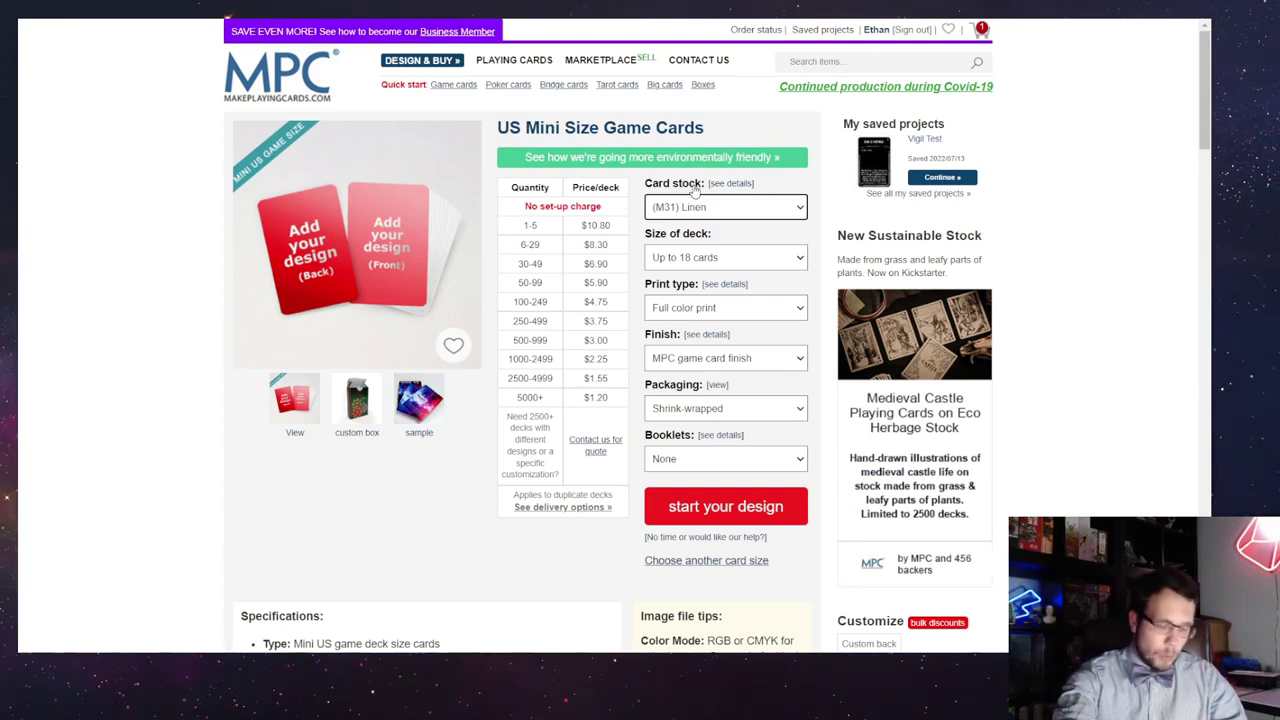
left_click(684, 259)
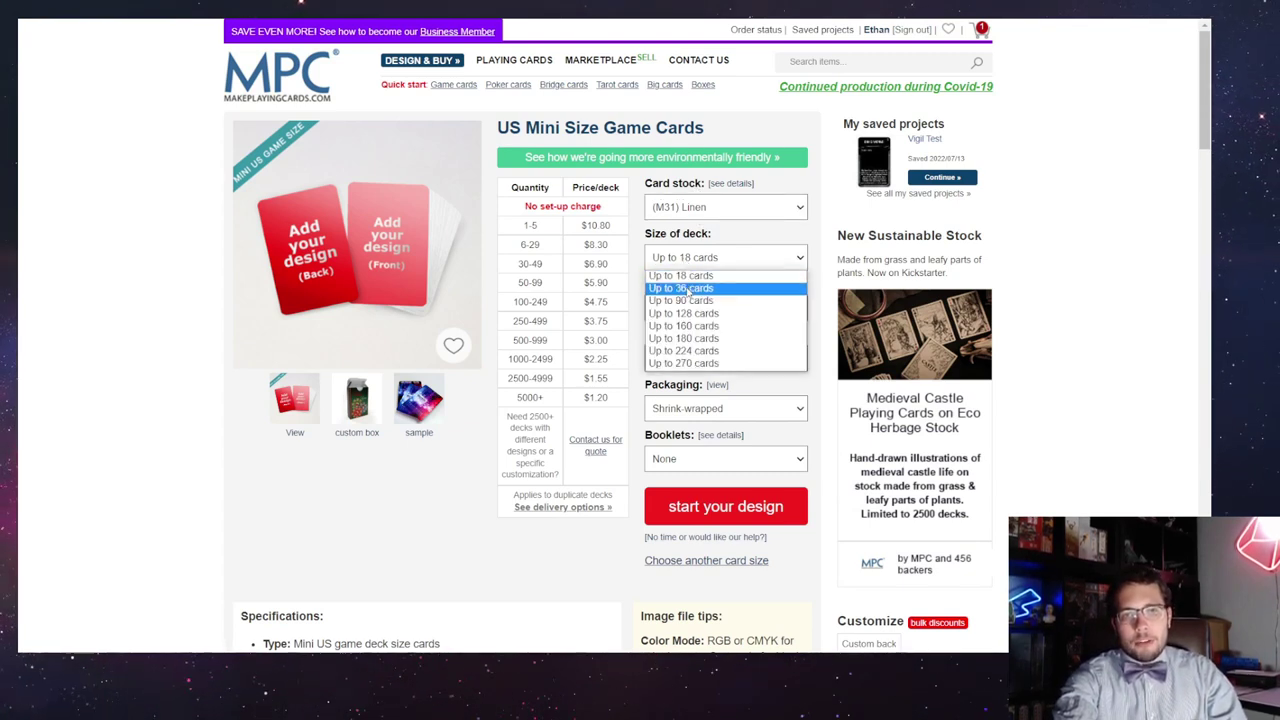
left_click(686, 289)
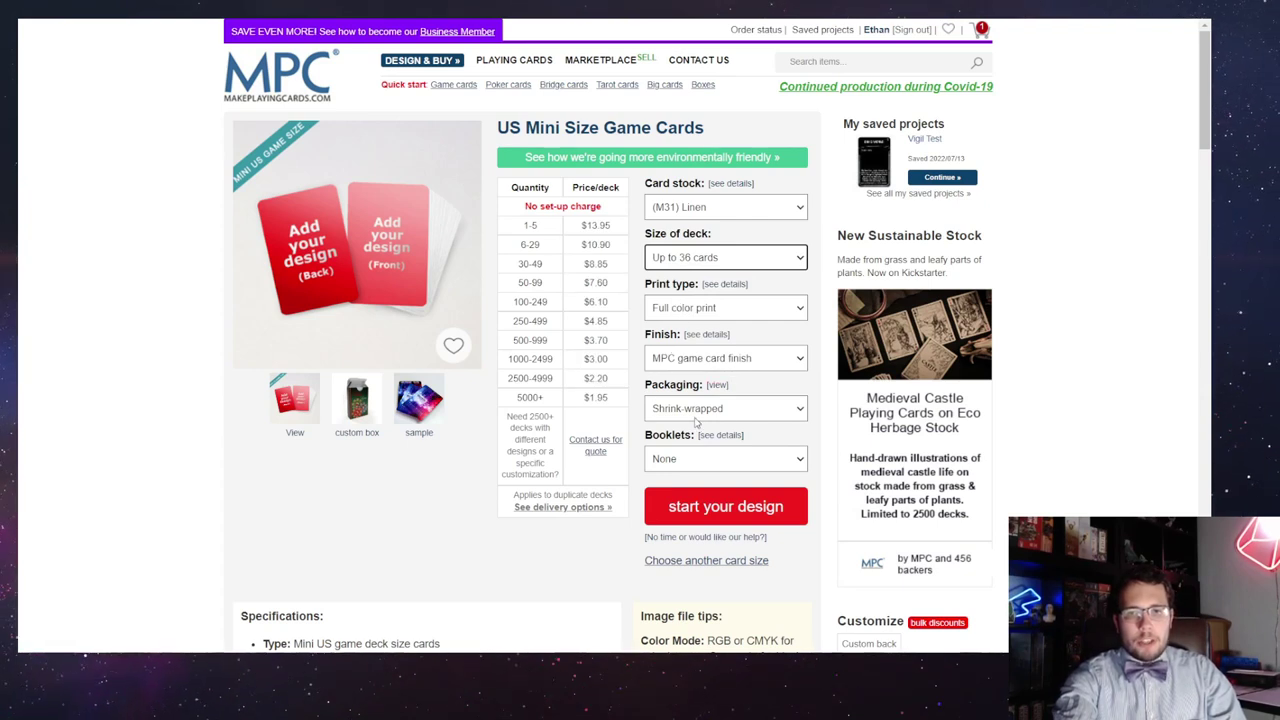
left_click(726, 506)
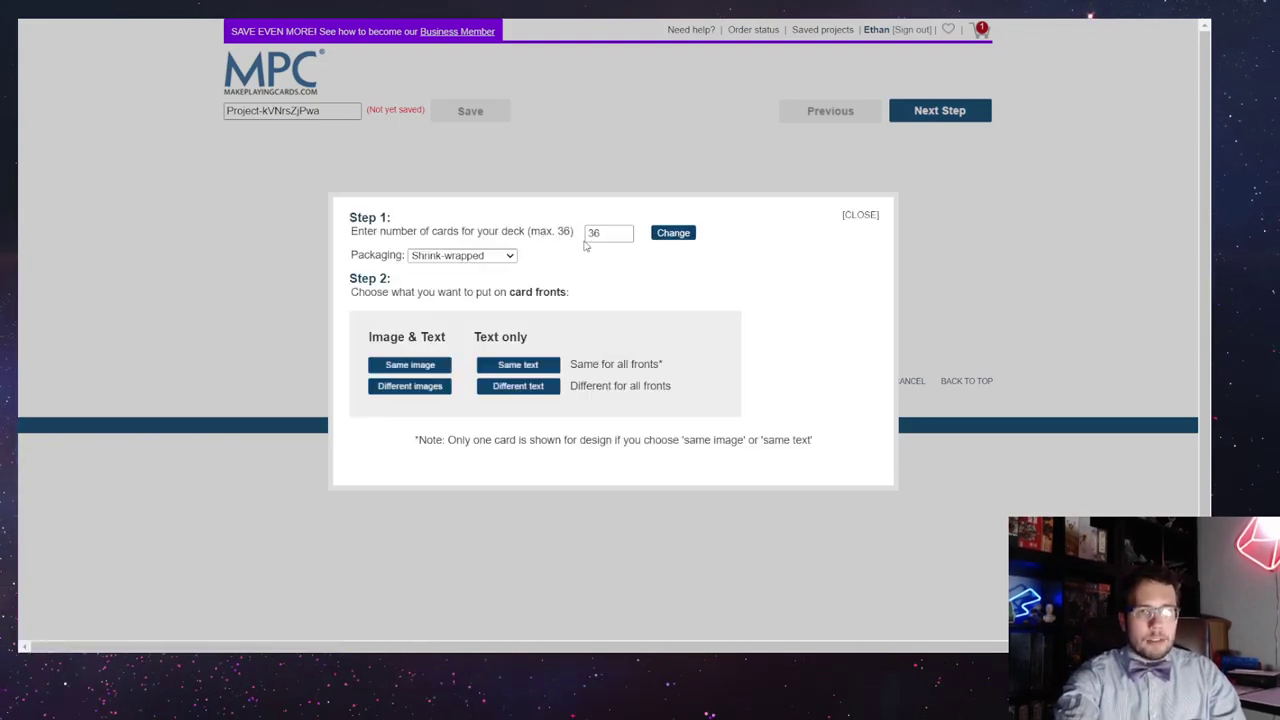
Change the card count to 33 and use a different image for each card front.
left_click(607, 232)
key("BackSpace")
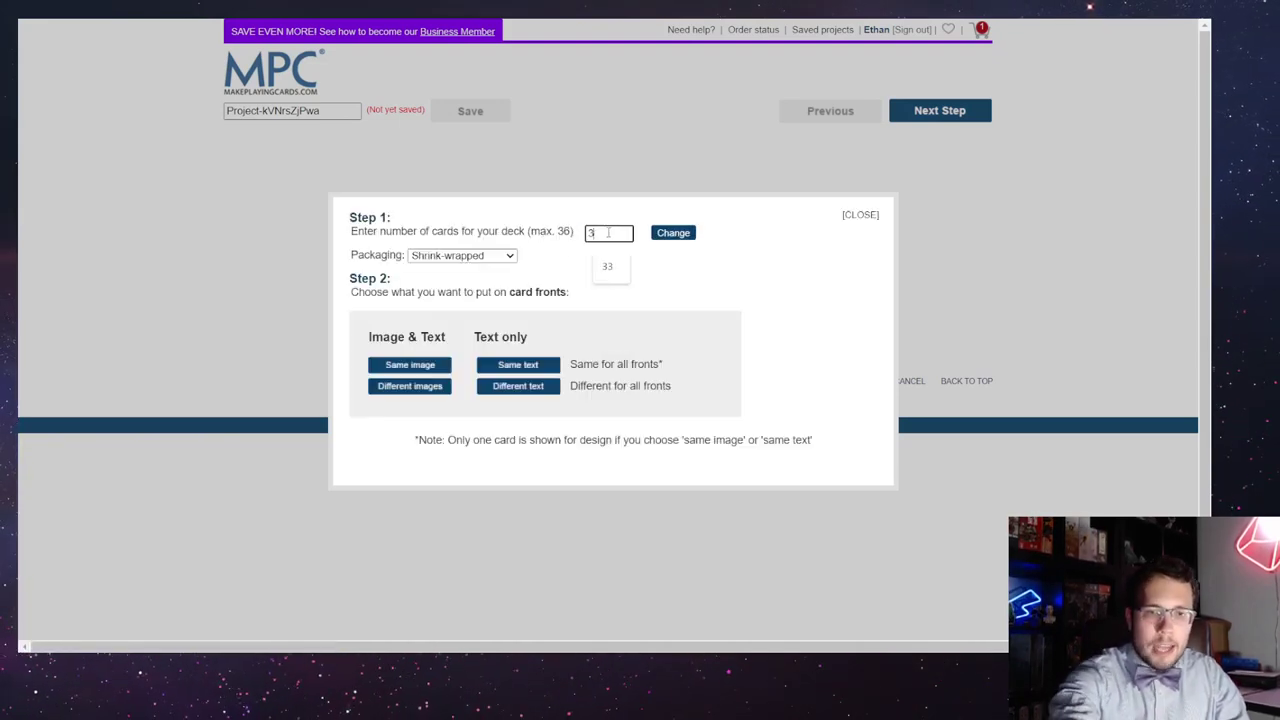
type("3")
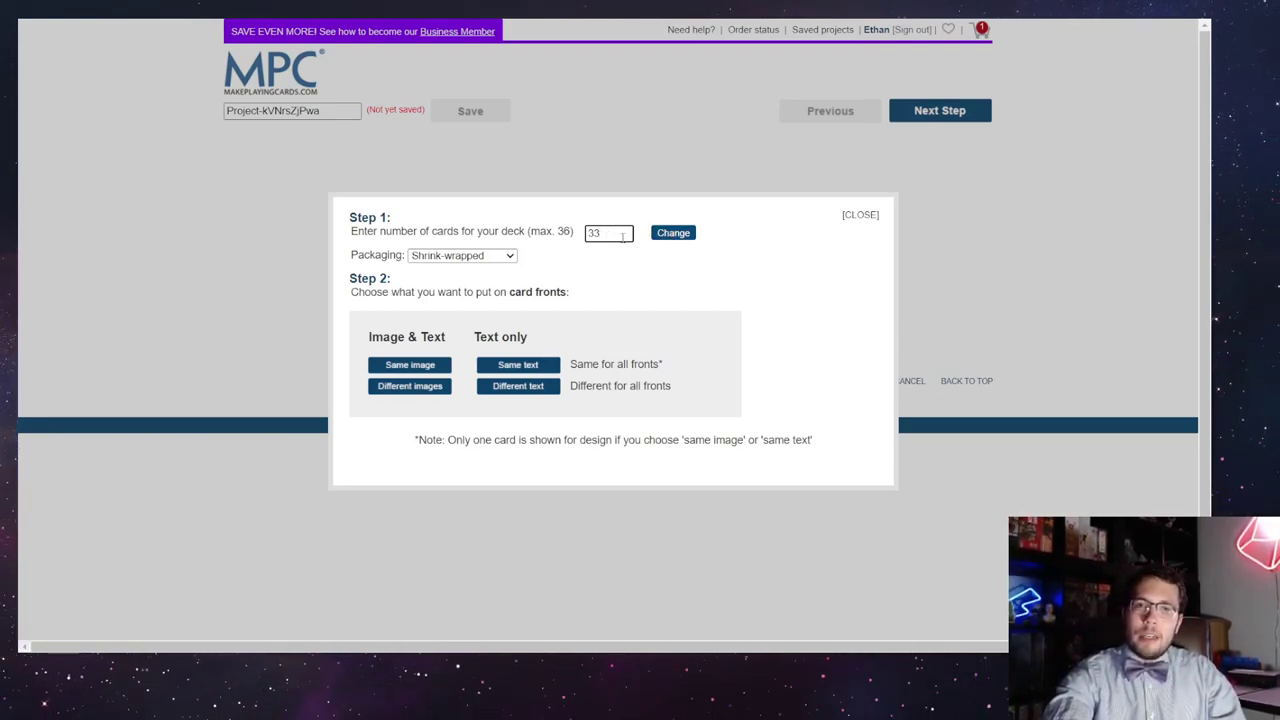
left_click(672, 239)
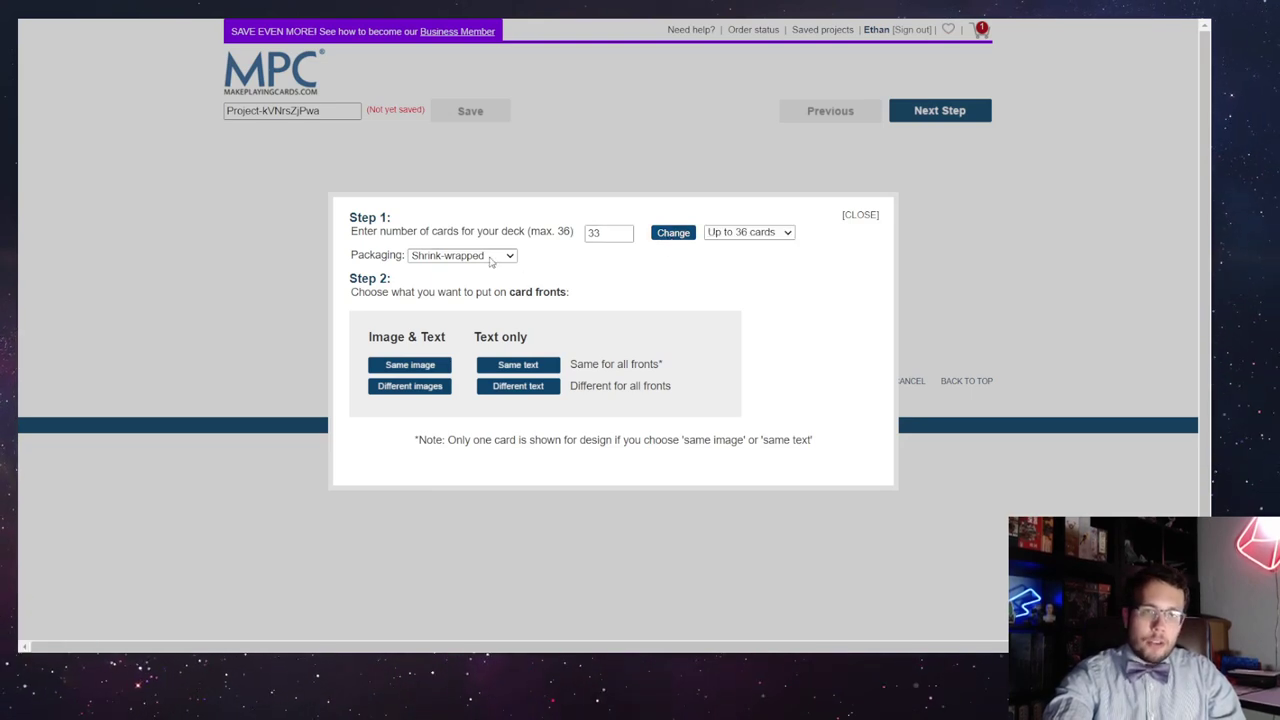
left_click(410, 387)
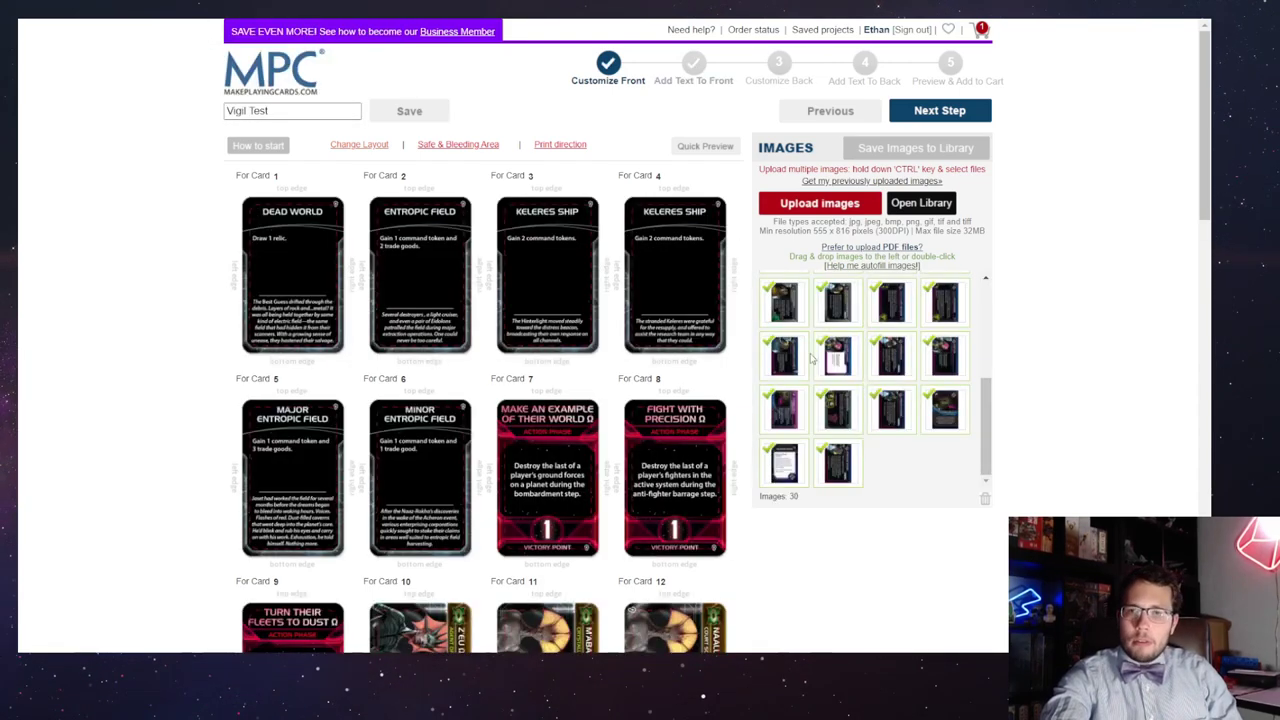
scroll(829, 380, "up", 5)
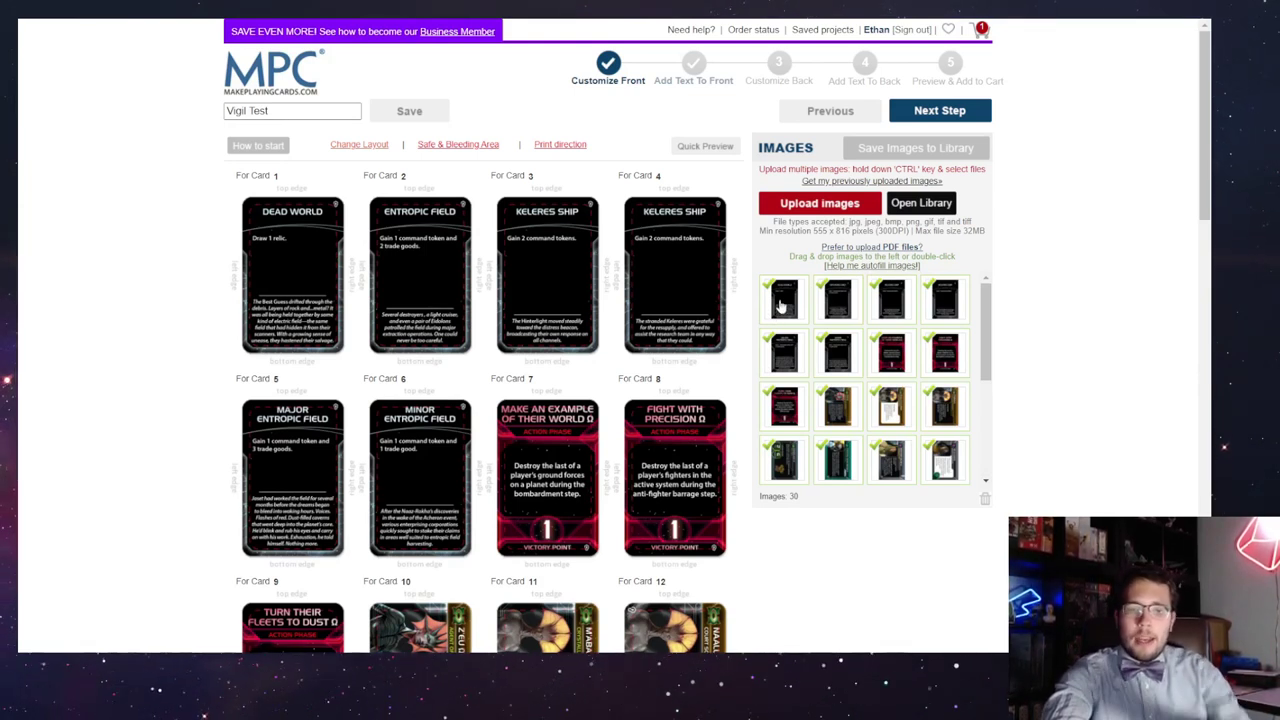
left_click_drag(783, 305, 315, 298)
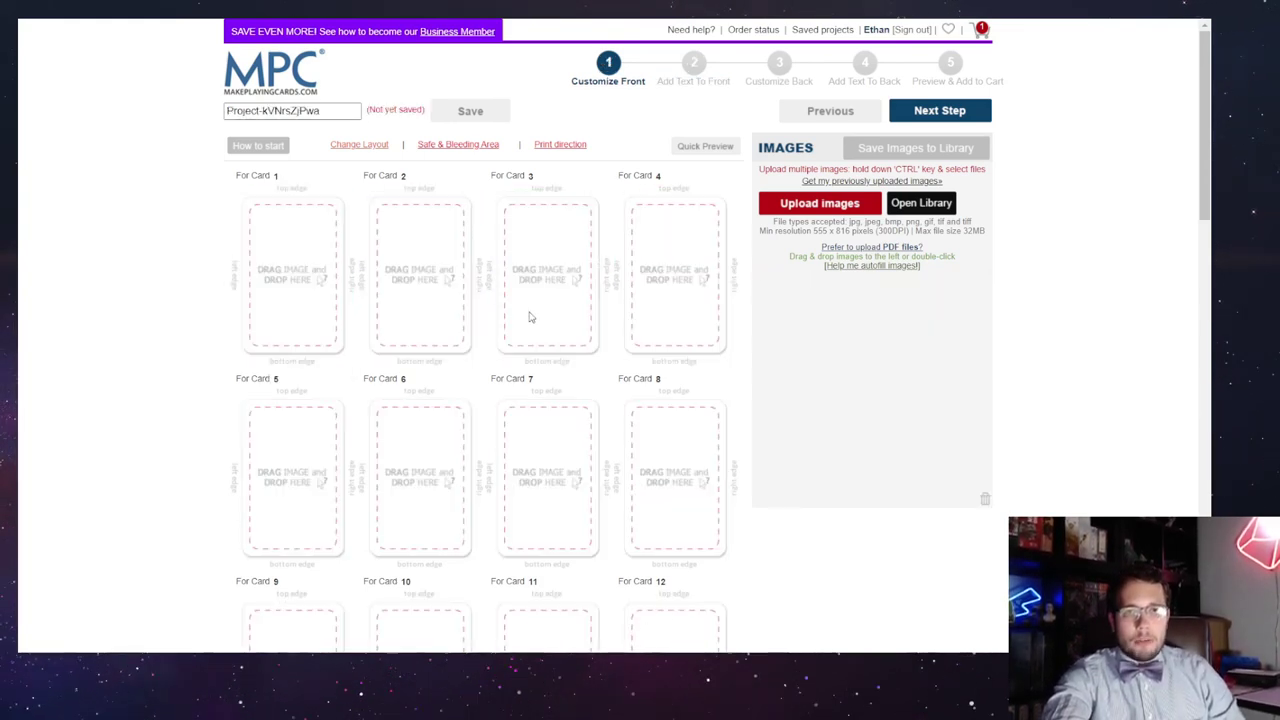
scroll(529, 314, "down", 10)
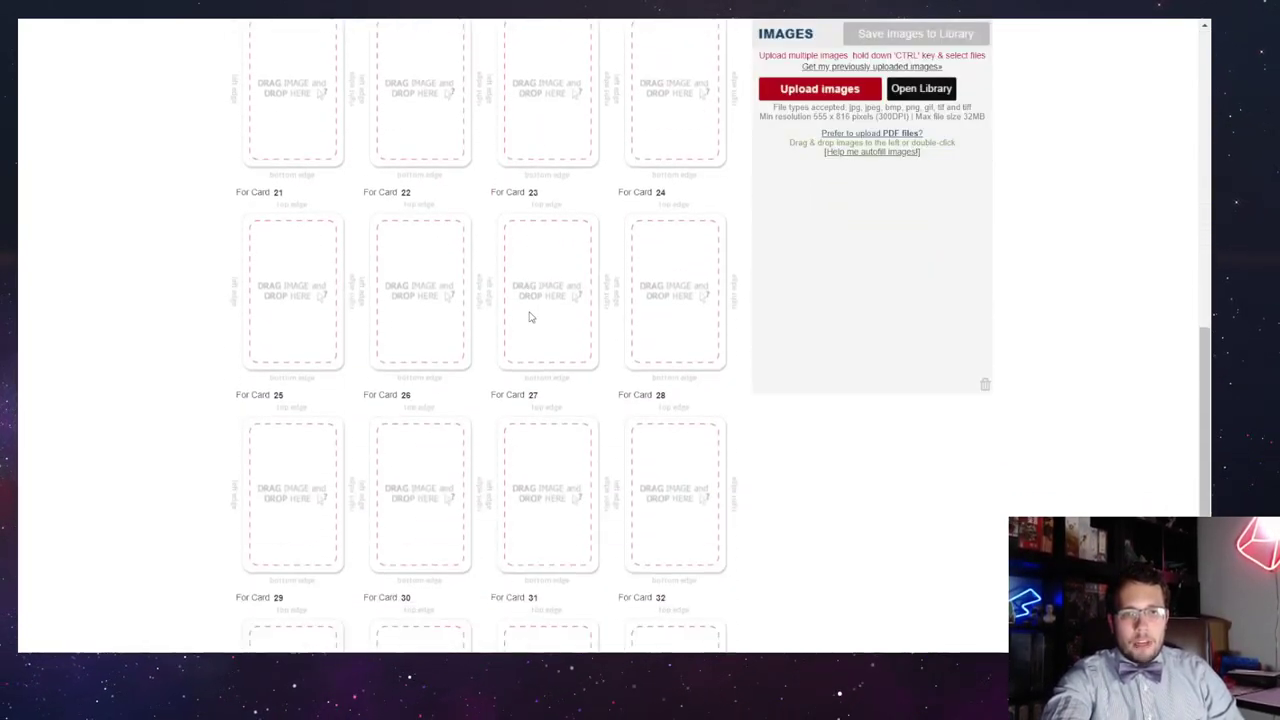
scroll(530, 317, "down", 4)
scroll(530, 317, "up", 15)
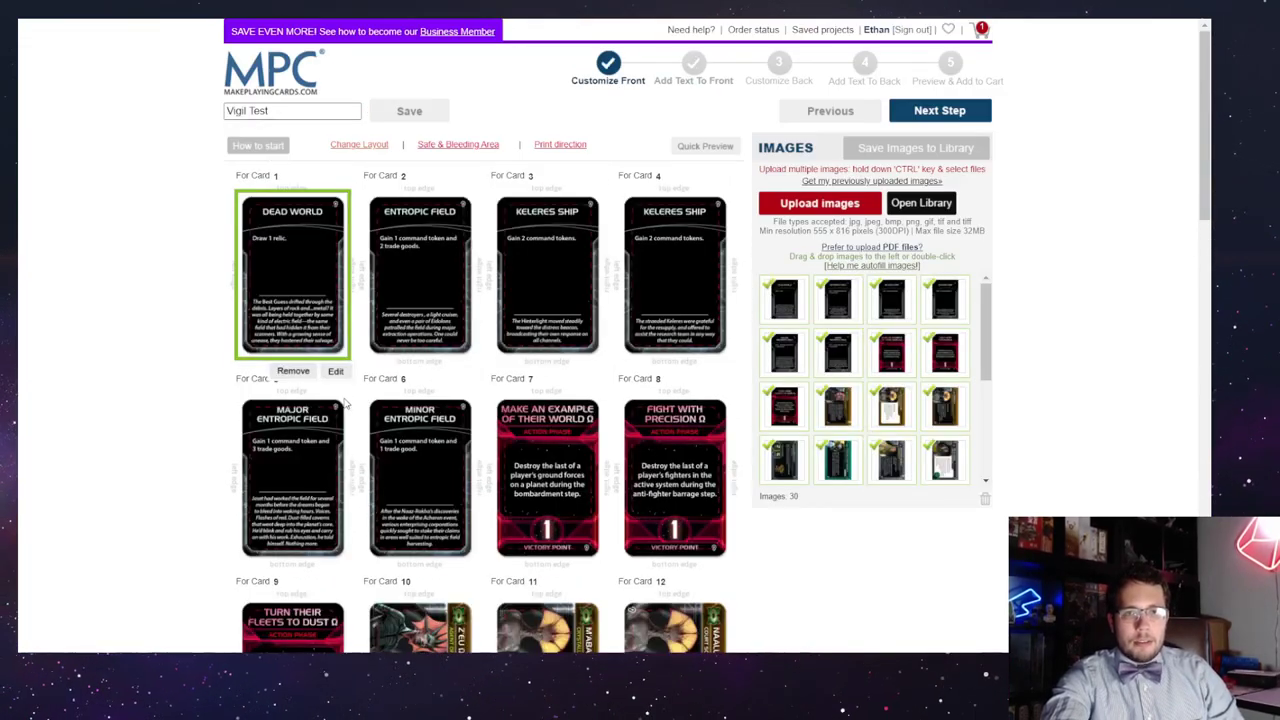
scroll(345, 403, "down", 5)
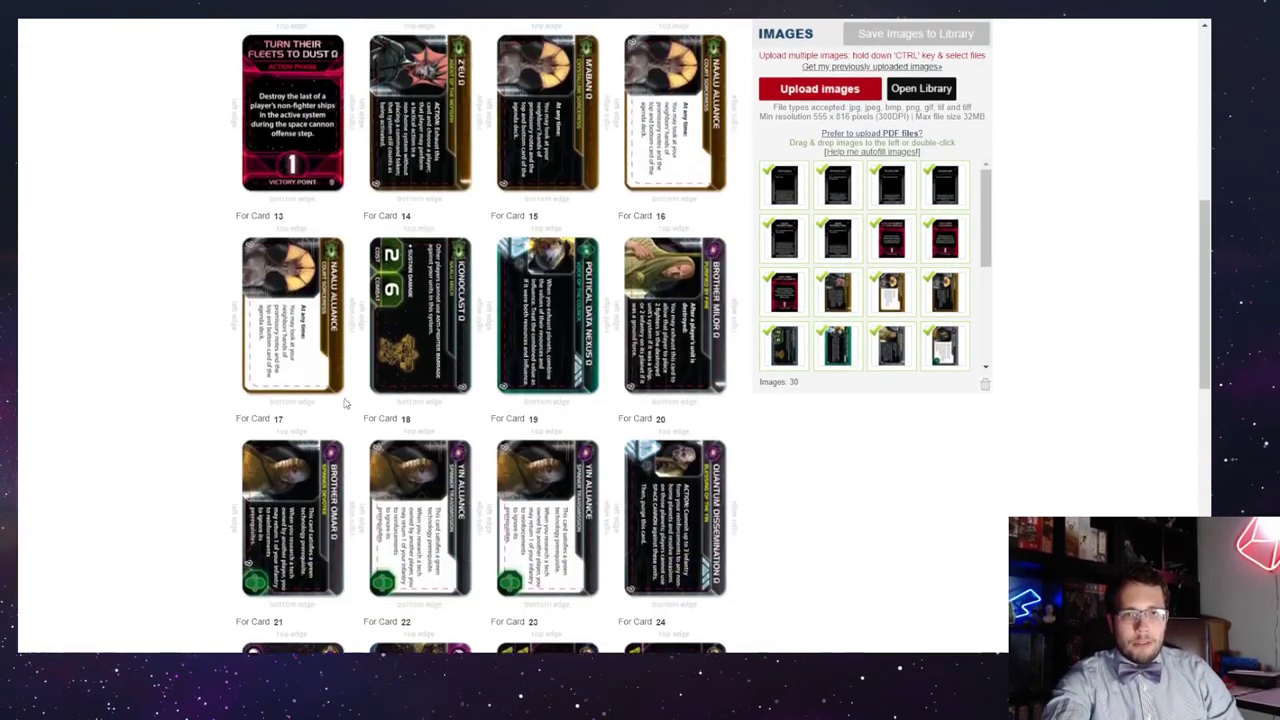
scroll(345, 403, "down", 8)
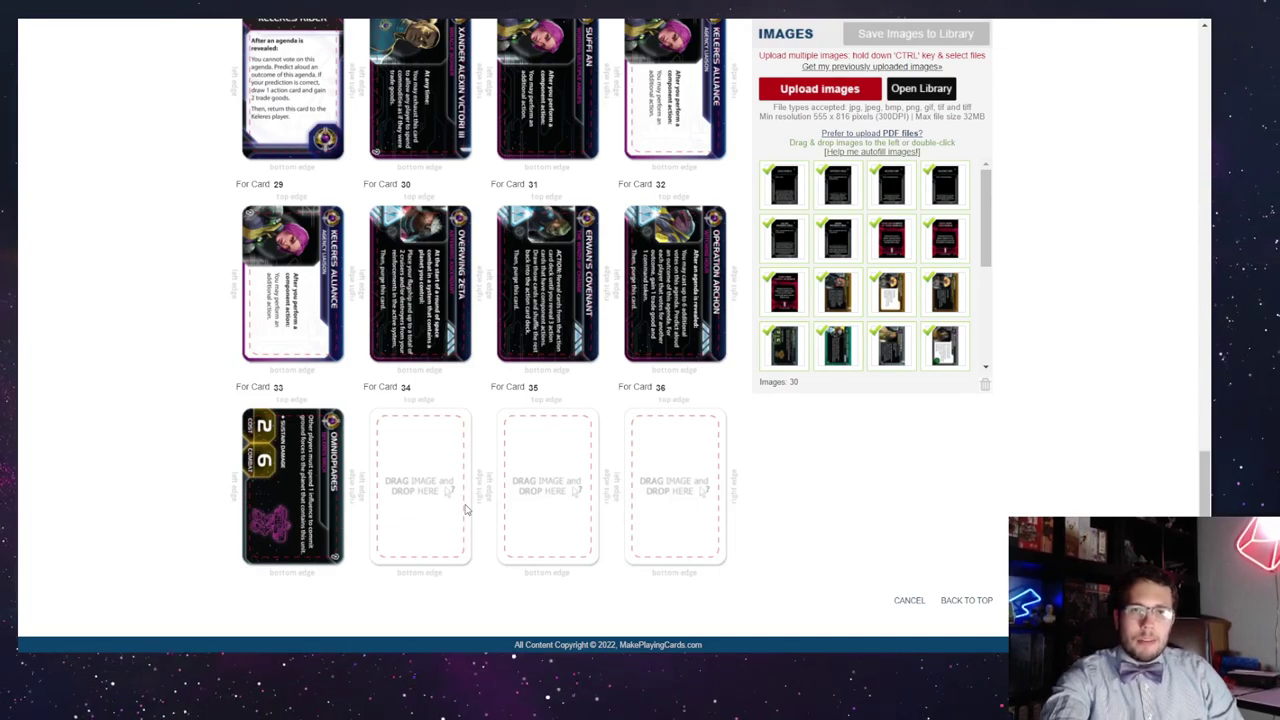
scroll(118, 393, "up", 15)
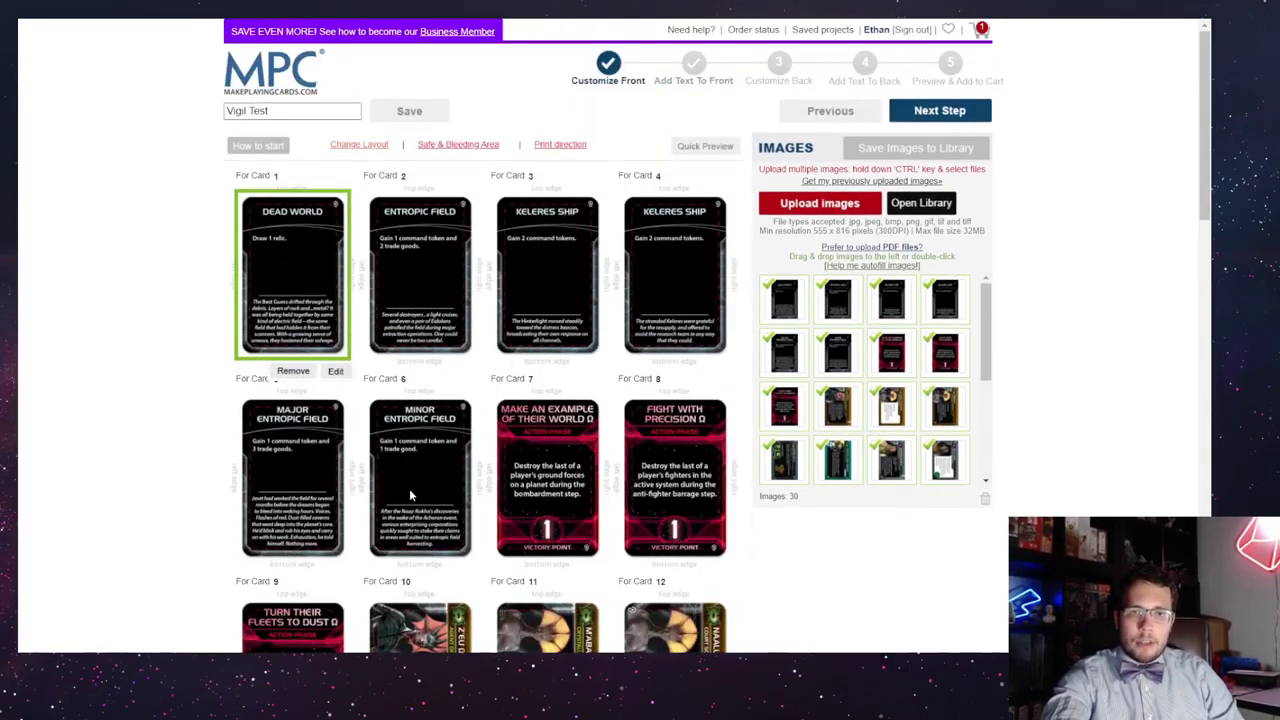
scroll(409, 494, "down", 2)
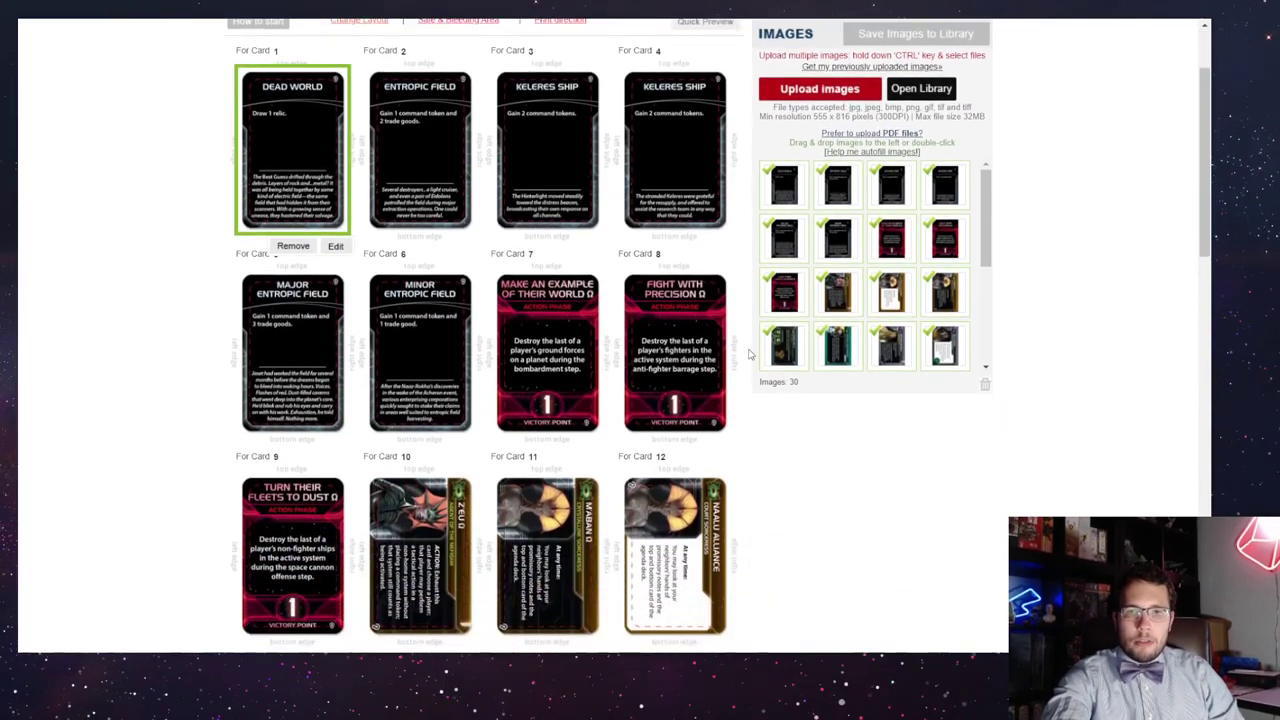
scroll(304, 526, "down", 3)
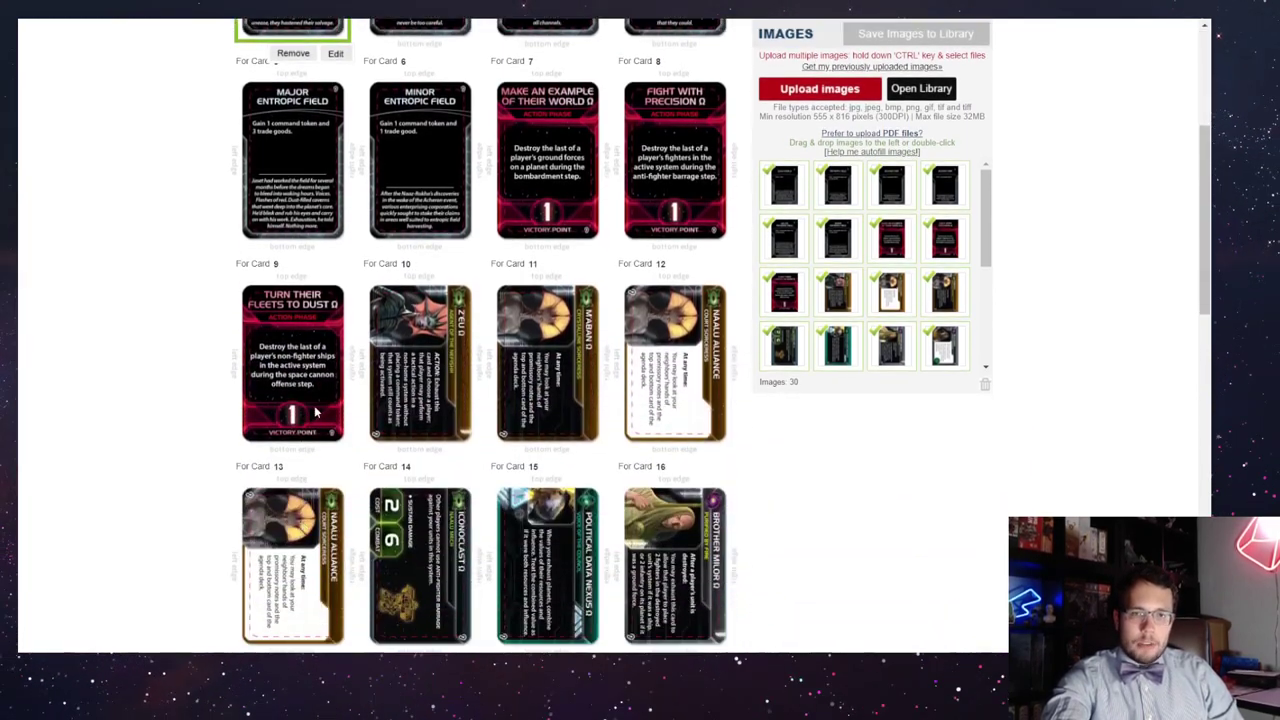
scroll(315, 411, "down", 3)
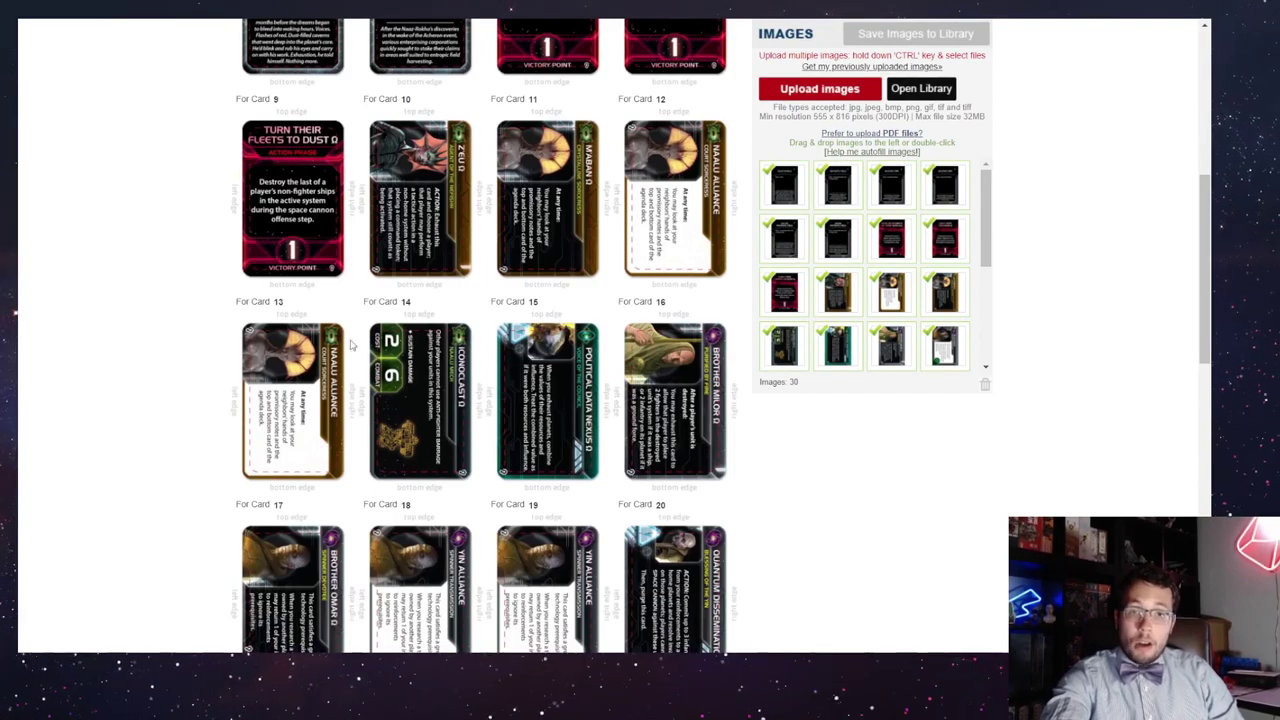
scroll(475, 380, "down", 3)
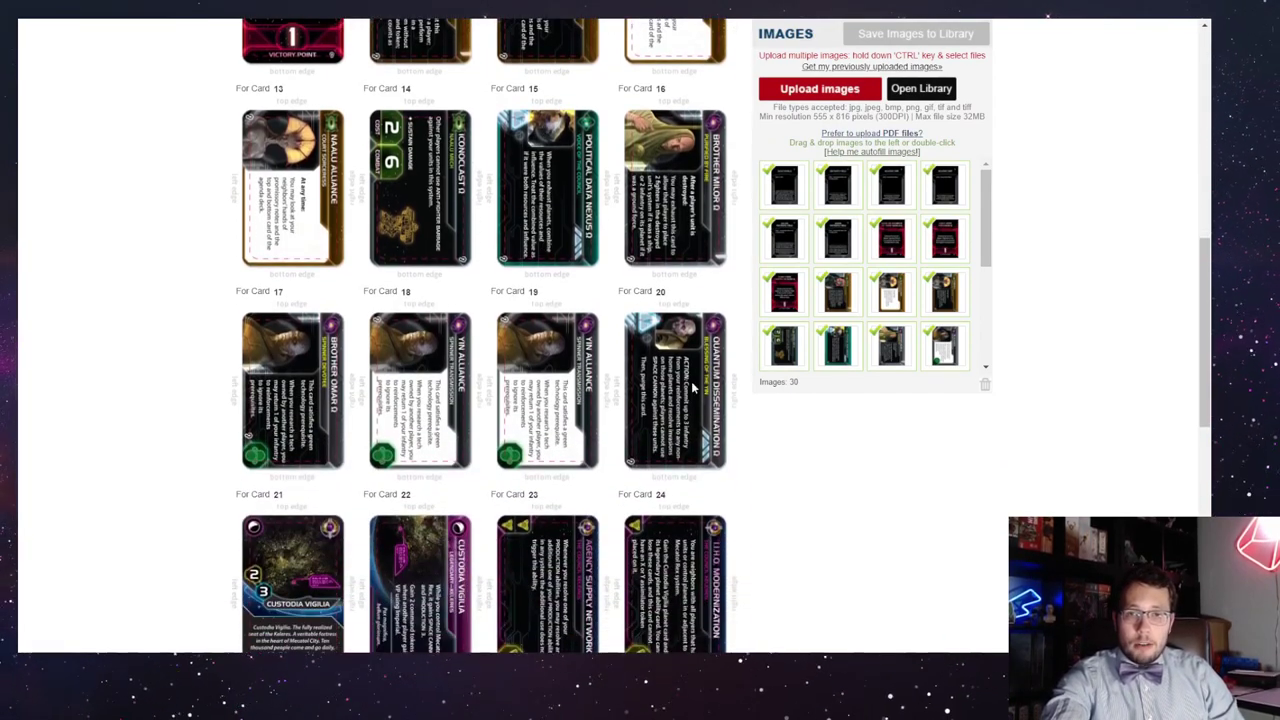
scroll(695, 388, "down", 3)
scroll(695, 388, "down", 3)
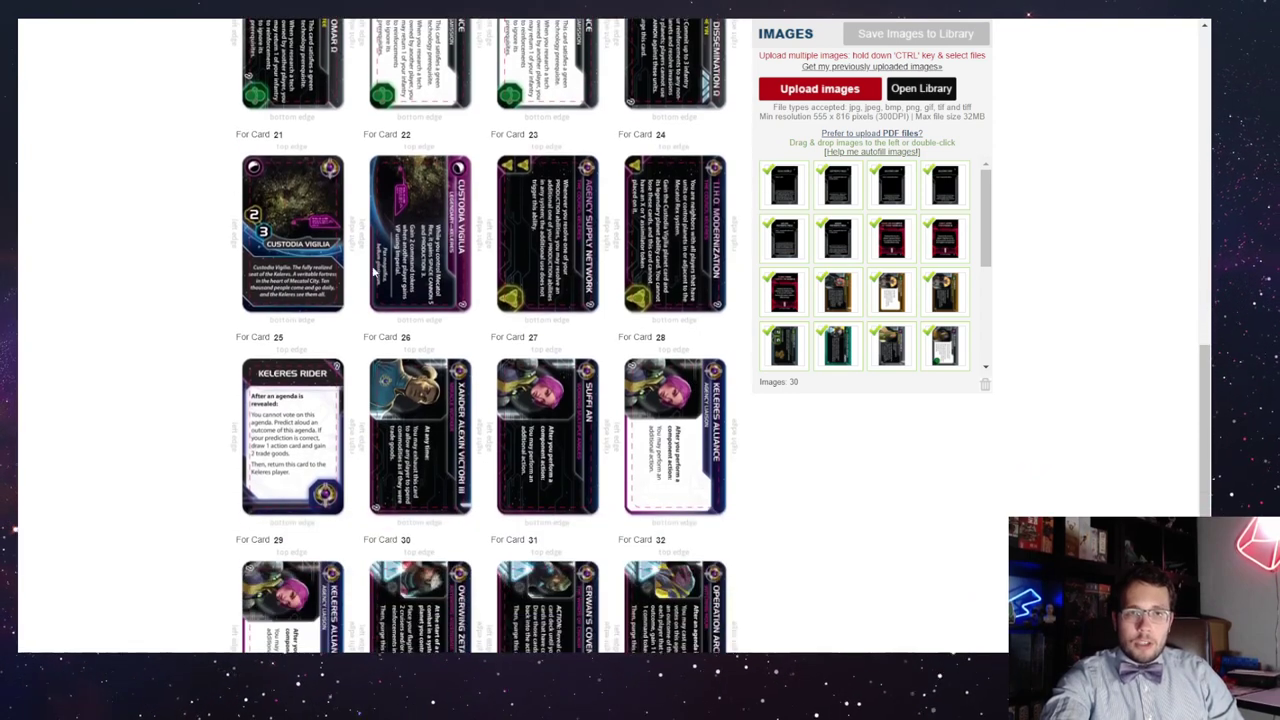
scroll(496, 342, "down", 2)
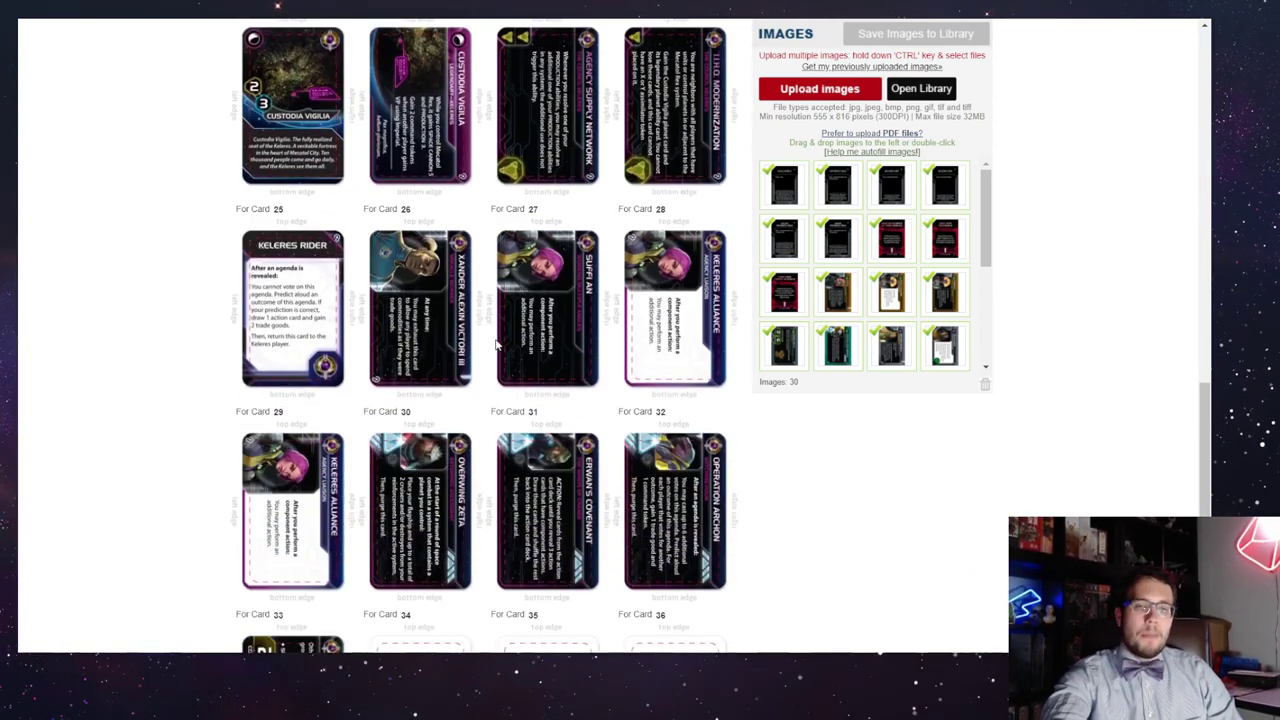
scroll(496, 342, "down", 3)
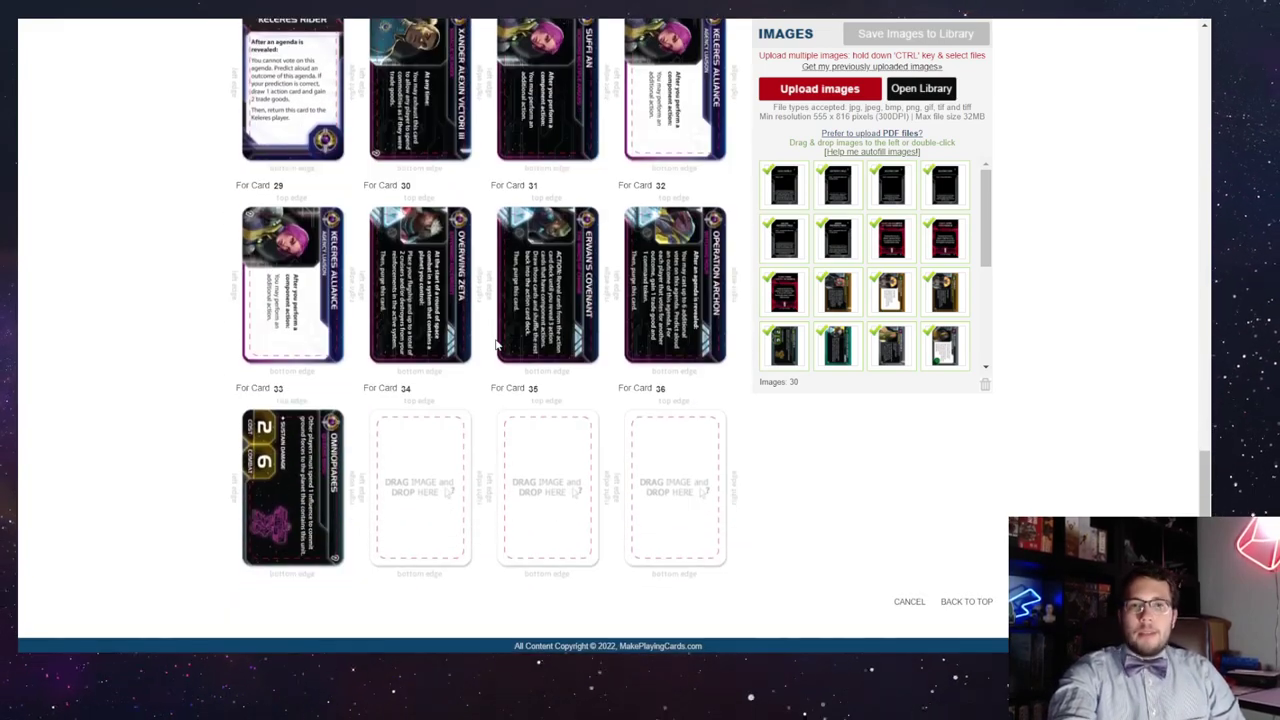
scroll(496, 342, "up", 20)
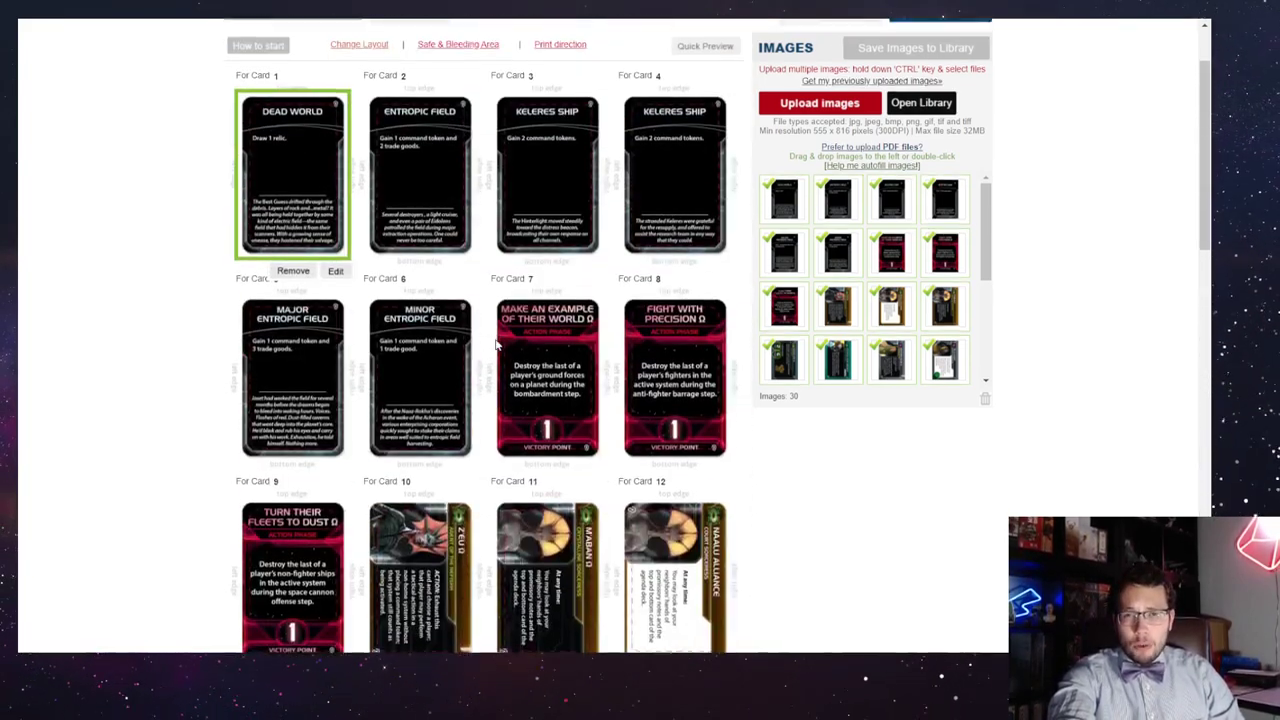
scroll(496, 342, "down", 1)
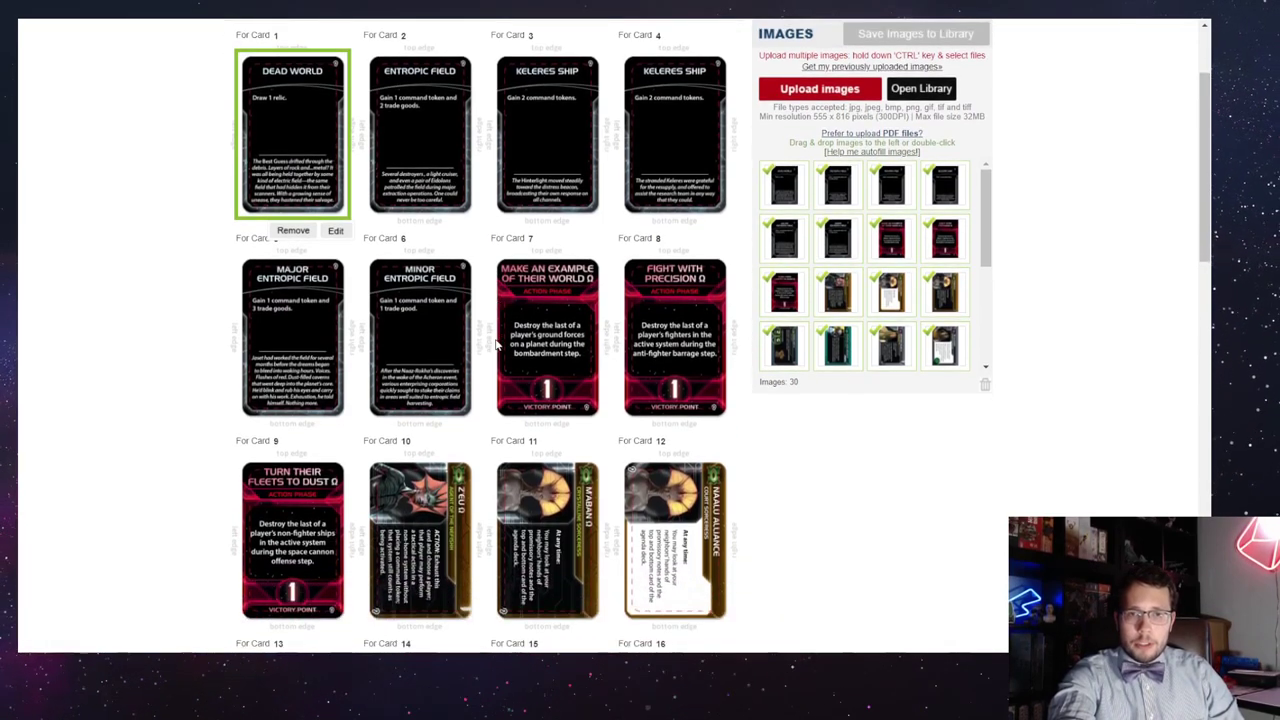
scroll(496, 342, "down", 5)
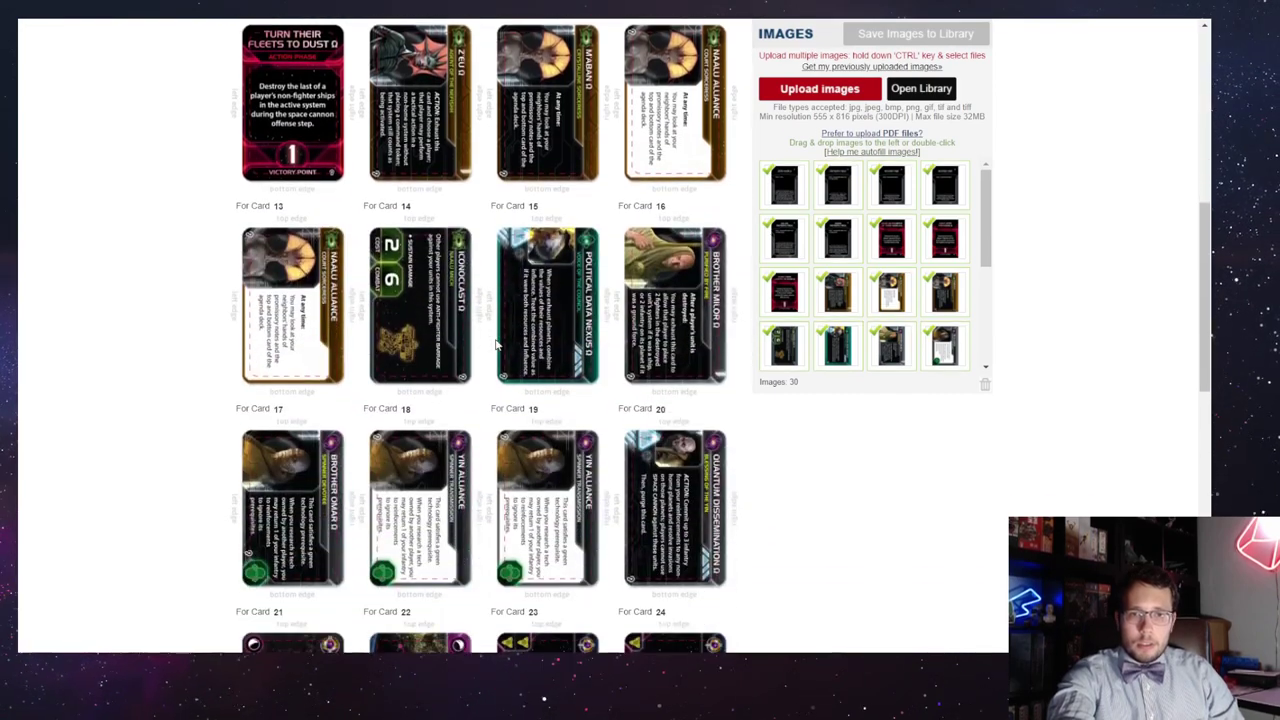
scroll(496, 342, "down", 1)
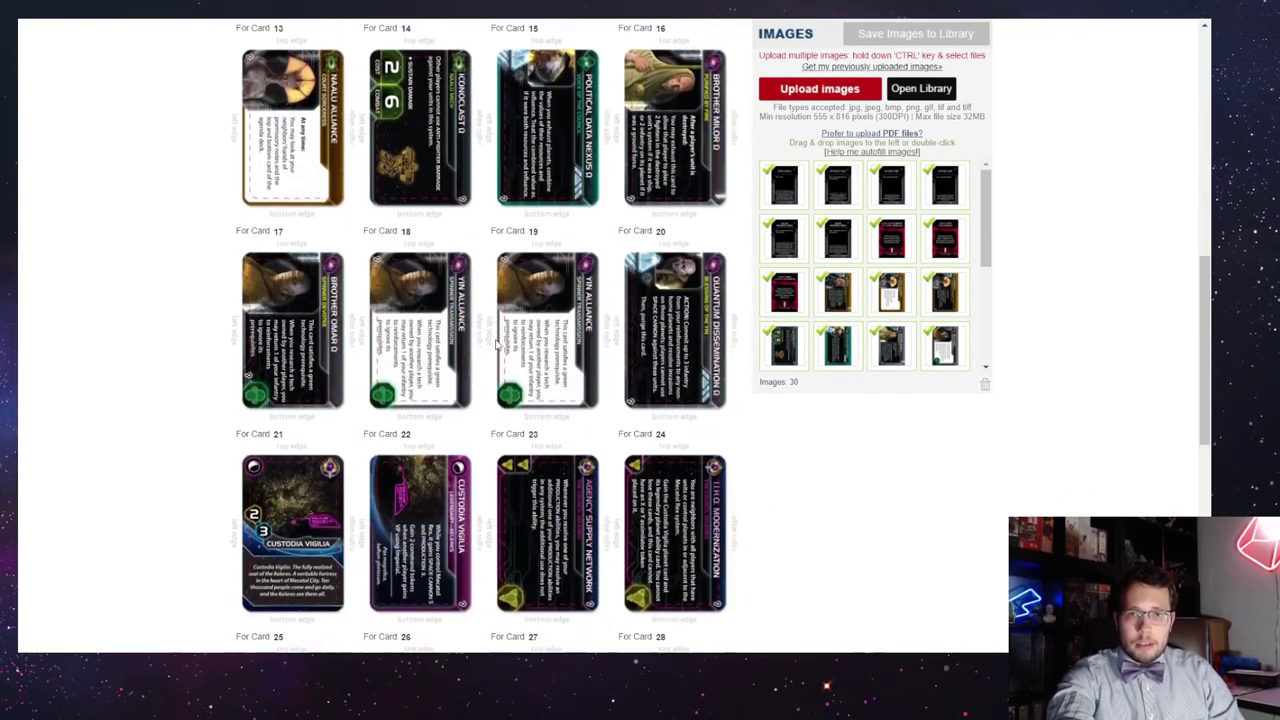
scroll(496, 342, "down", 5)
scroll(496, 342, "down", 1)
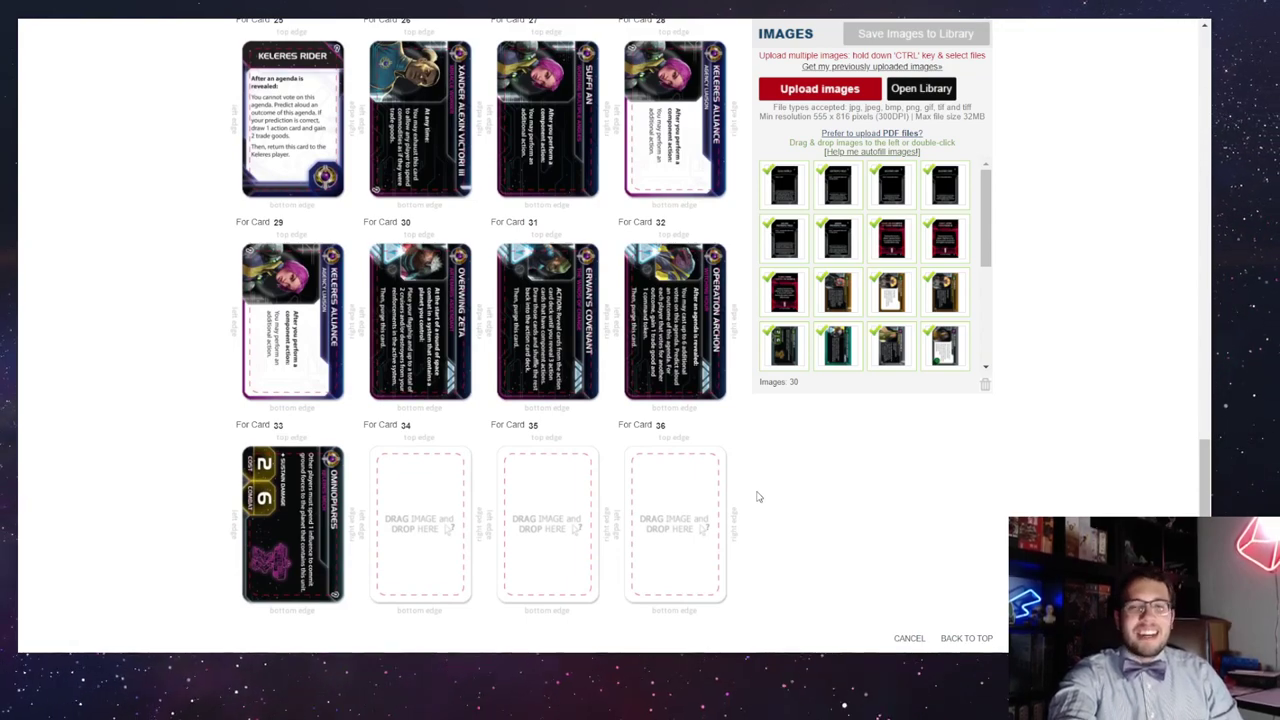
scroll(758, 497, "up", 4)
scroll(758, 497, "up", 10)
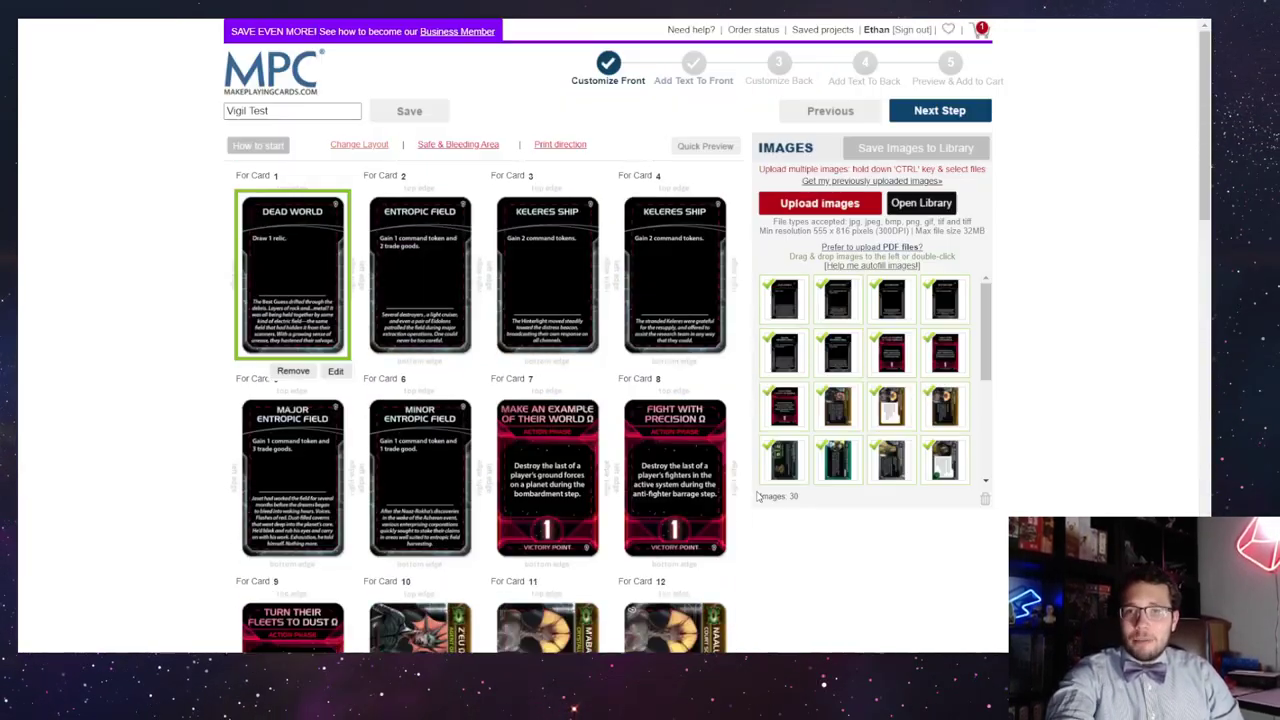
Advance past Add Text To Front to Customize Back, accepting the blank-slot warning.
left_click(942, 112)
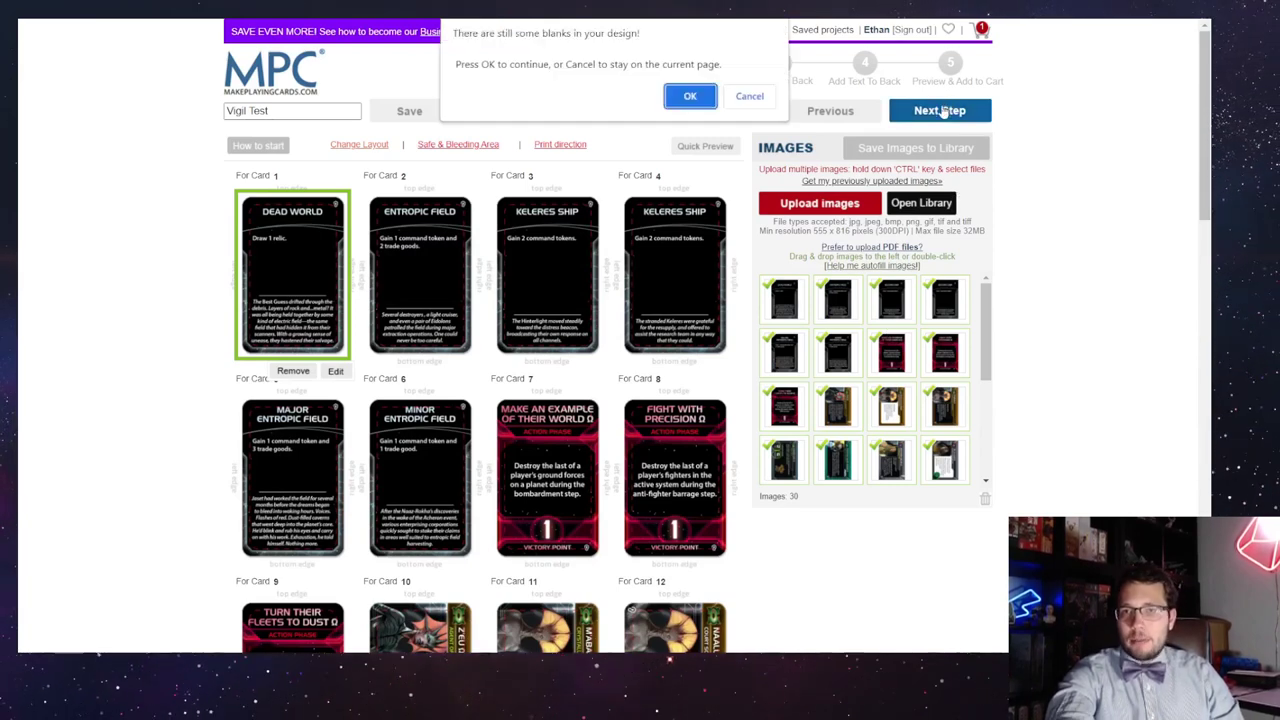
left_click(693, 95)
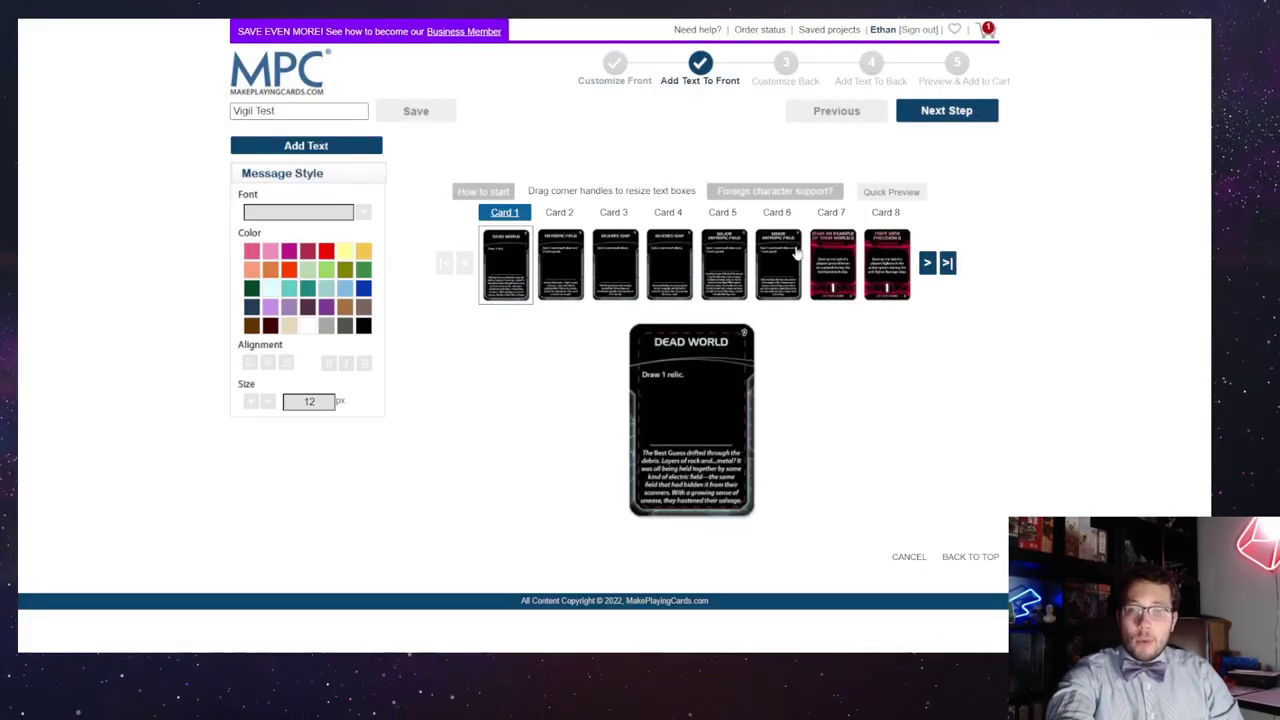
left_click(968, 115)
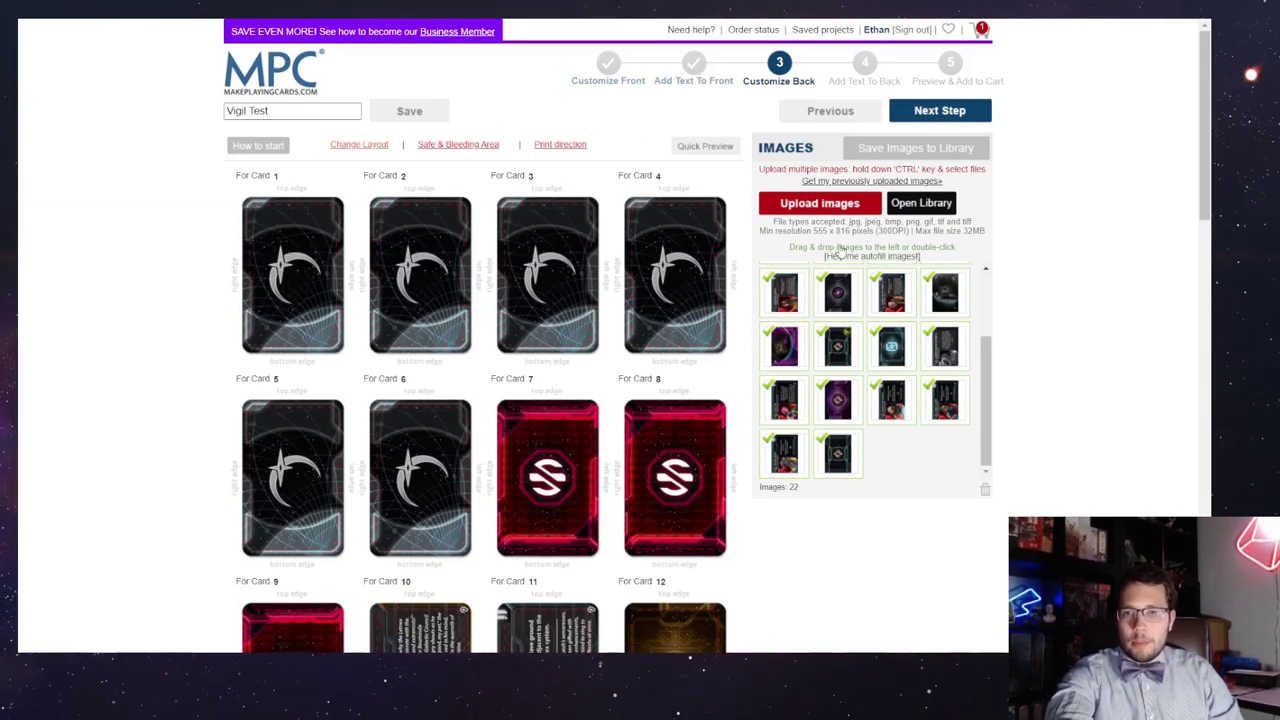
scroll(878, 430, "up", 2)
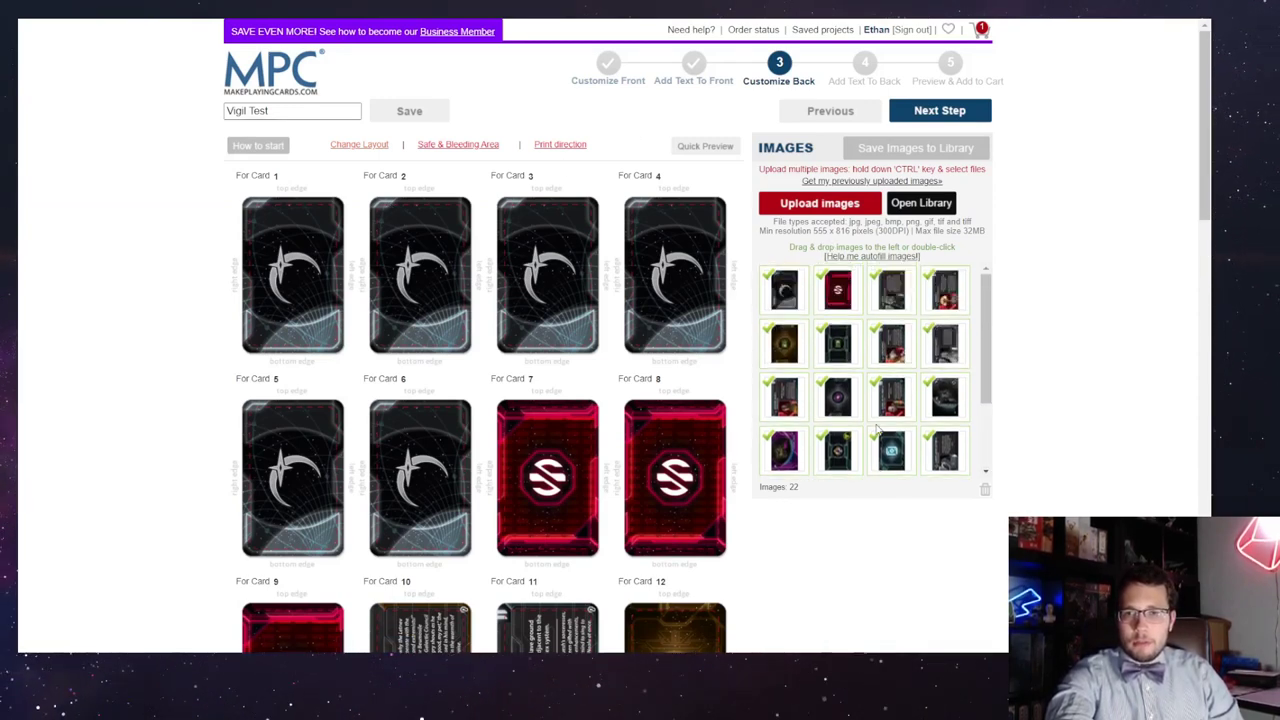
scroll(876, 405, "down", 2)
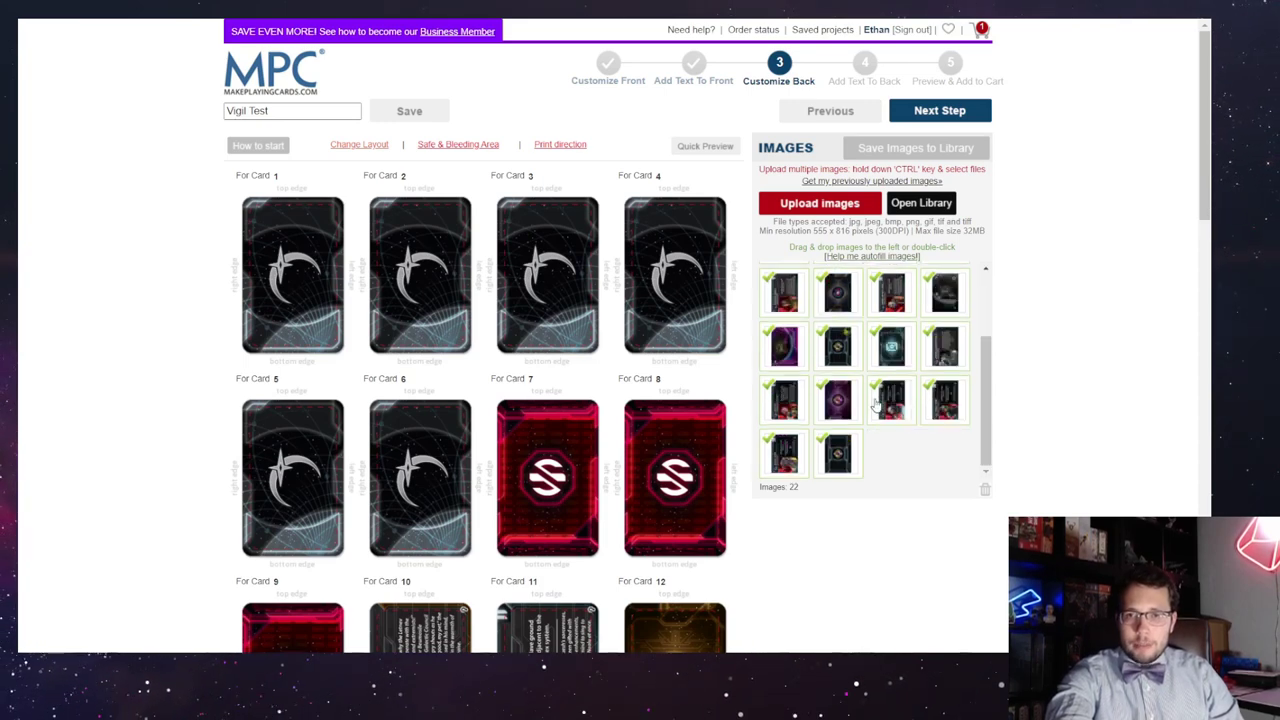
scroll(580, 330, "down", 1)
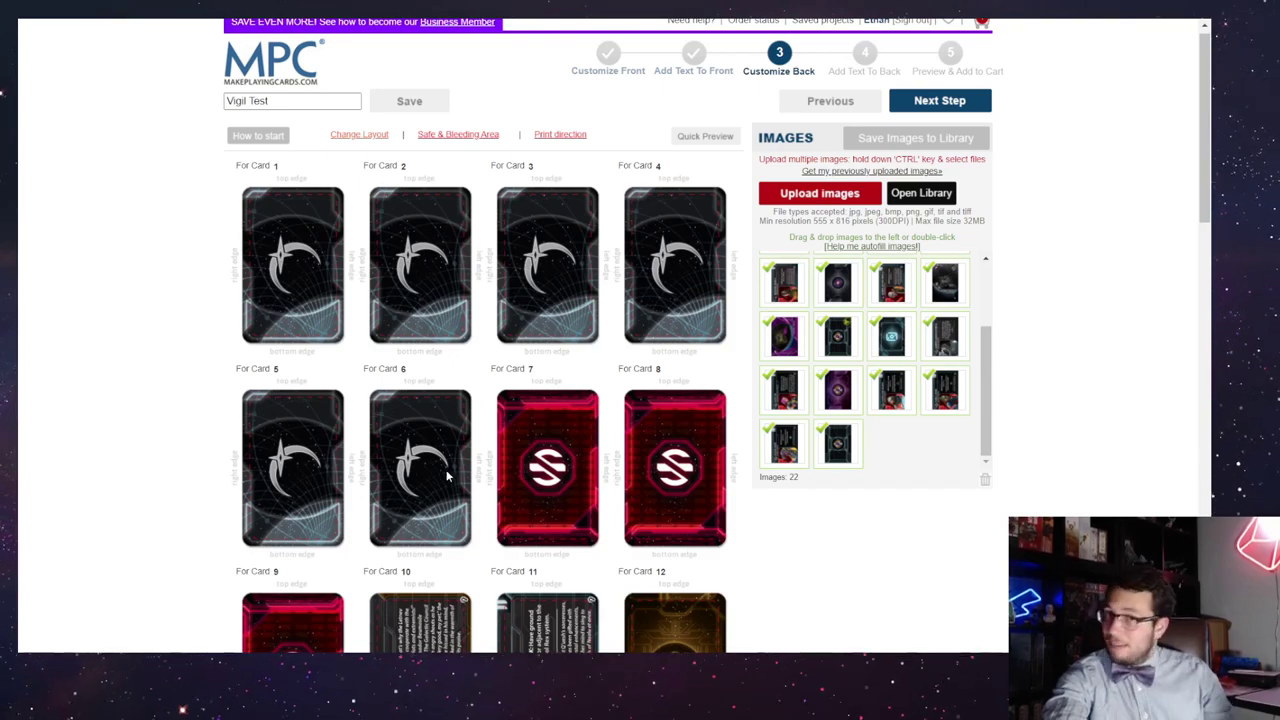
scroll(622, 393, "down", 1)
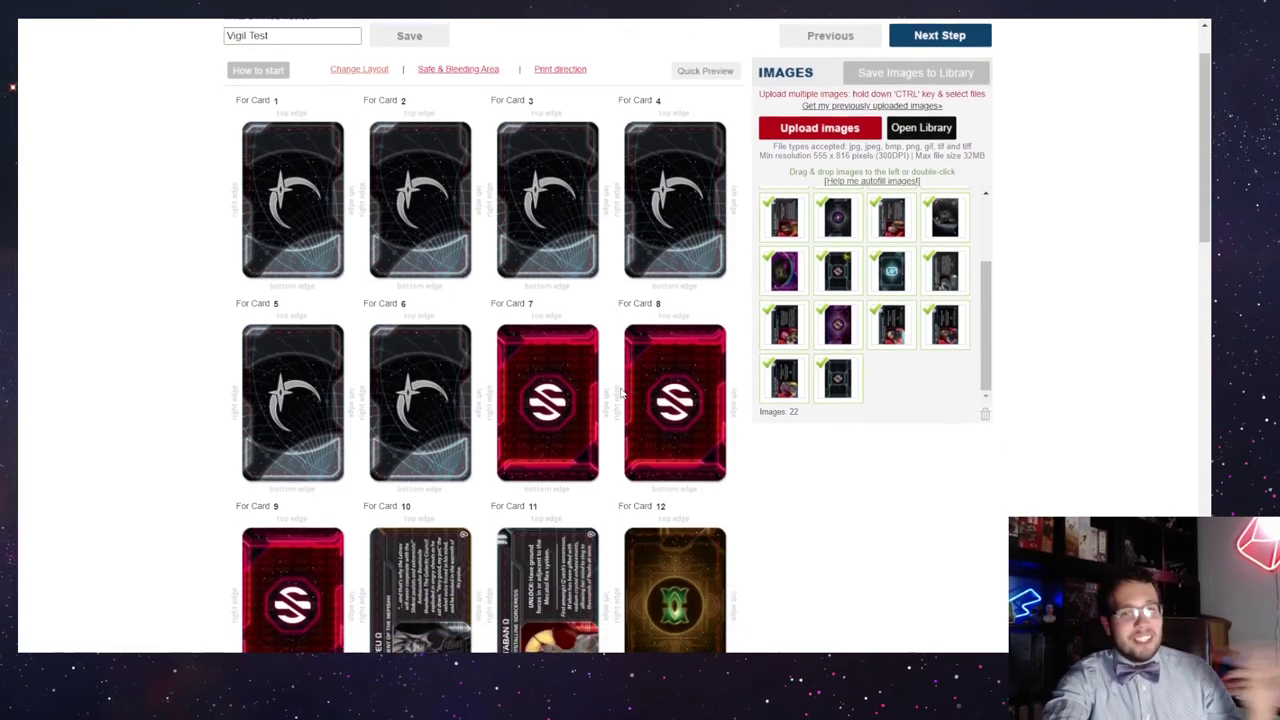
scroll(622, 393, "down", 3)
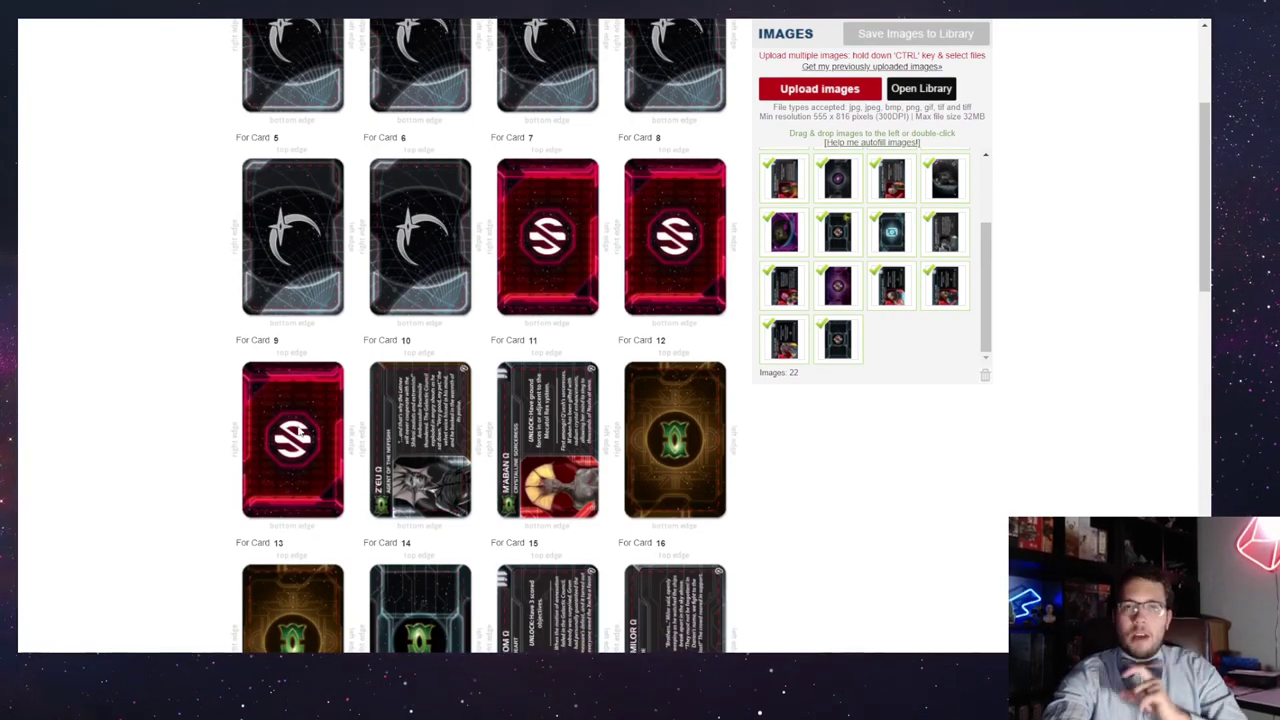
Scroll through back slots 13–24 while placing the red, green and purple faction back images.
scroll(297, 432, "down", 1)
scroll(297, 430, "down", 1)
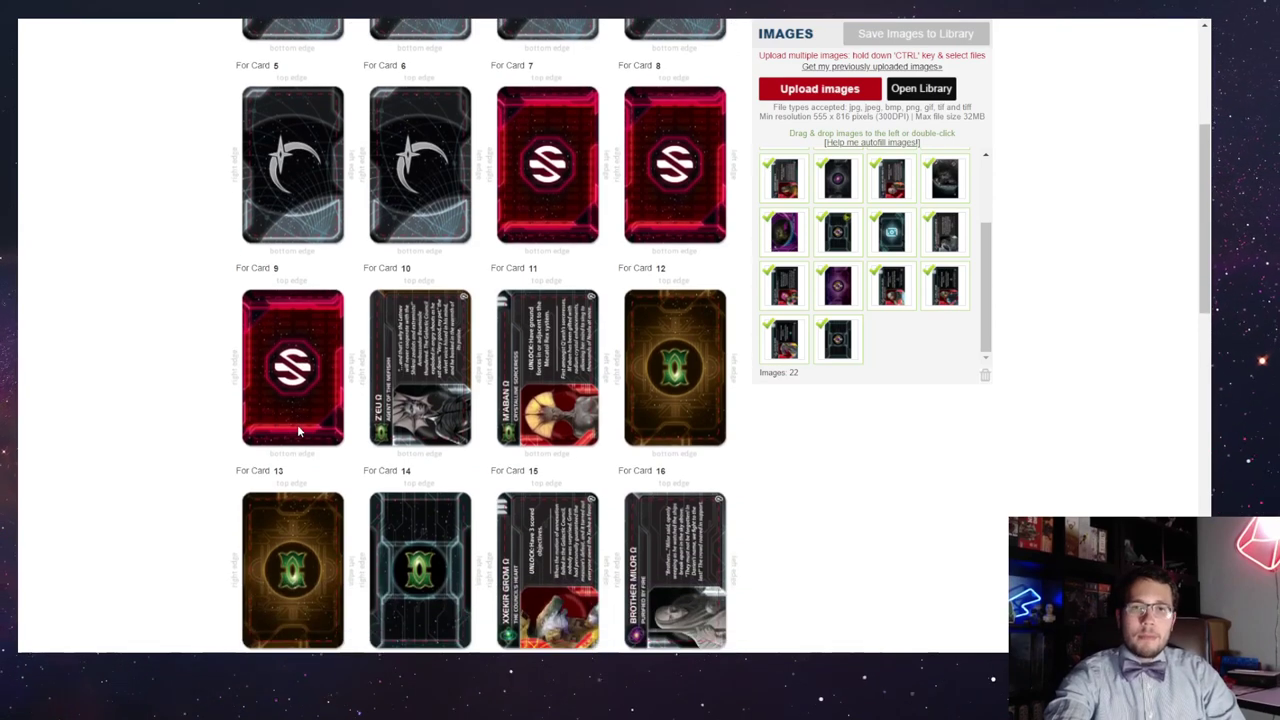
scroll(297, 429, "down", 1)
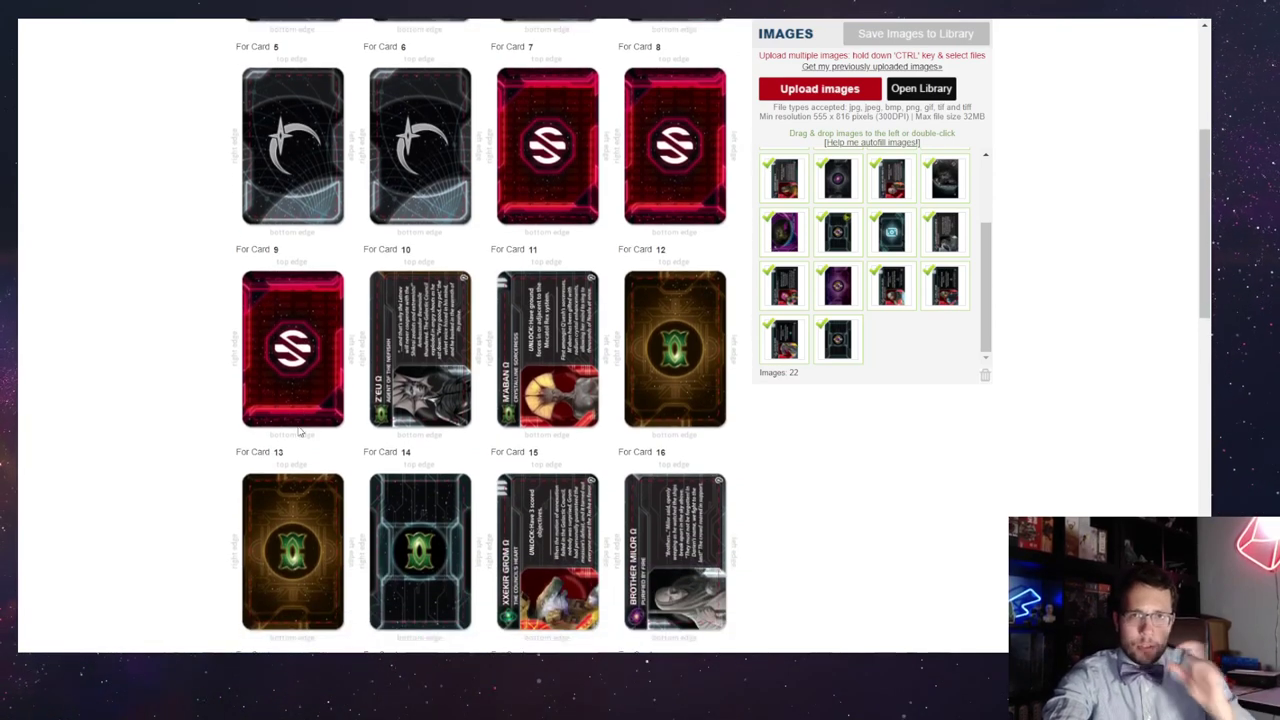
scroll(299, 431, "down", 2)
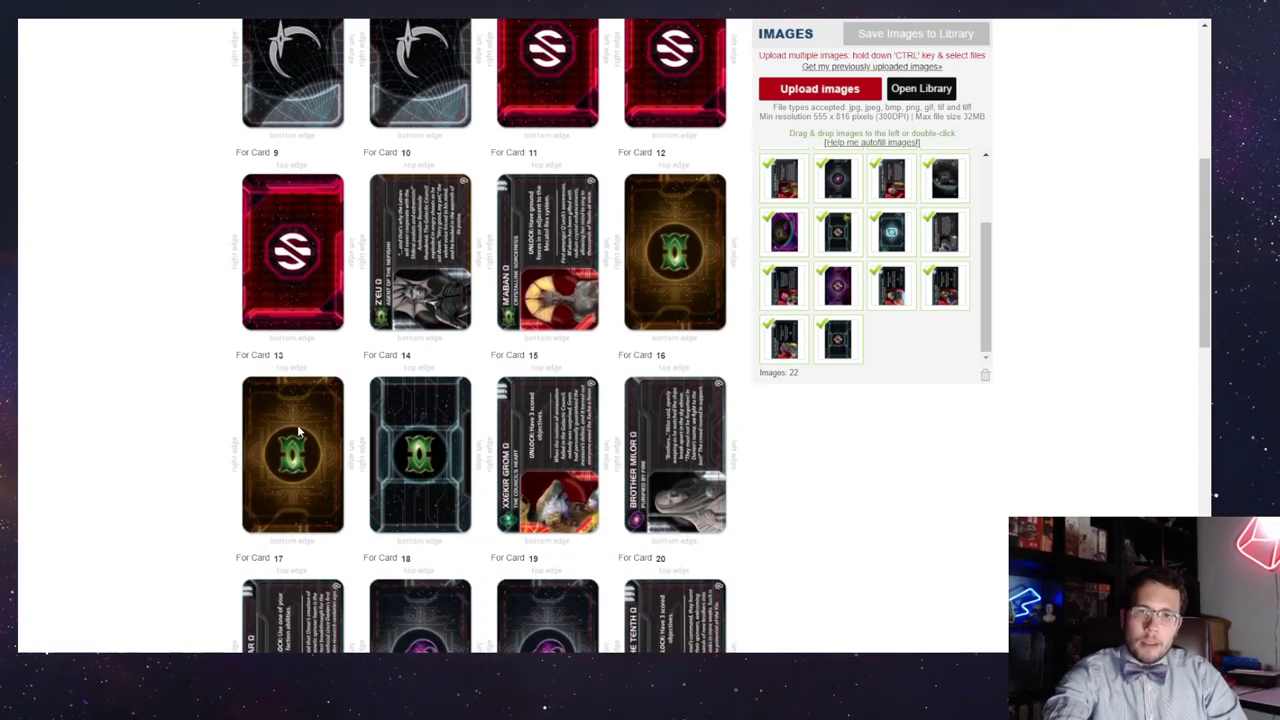
scroll(404, 200, "down", 2)
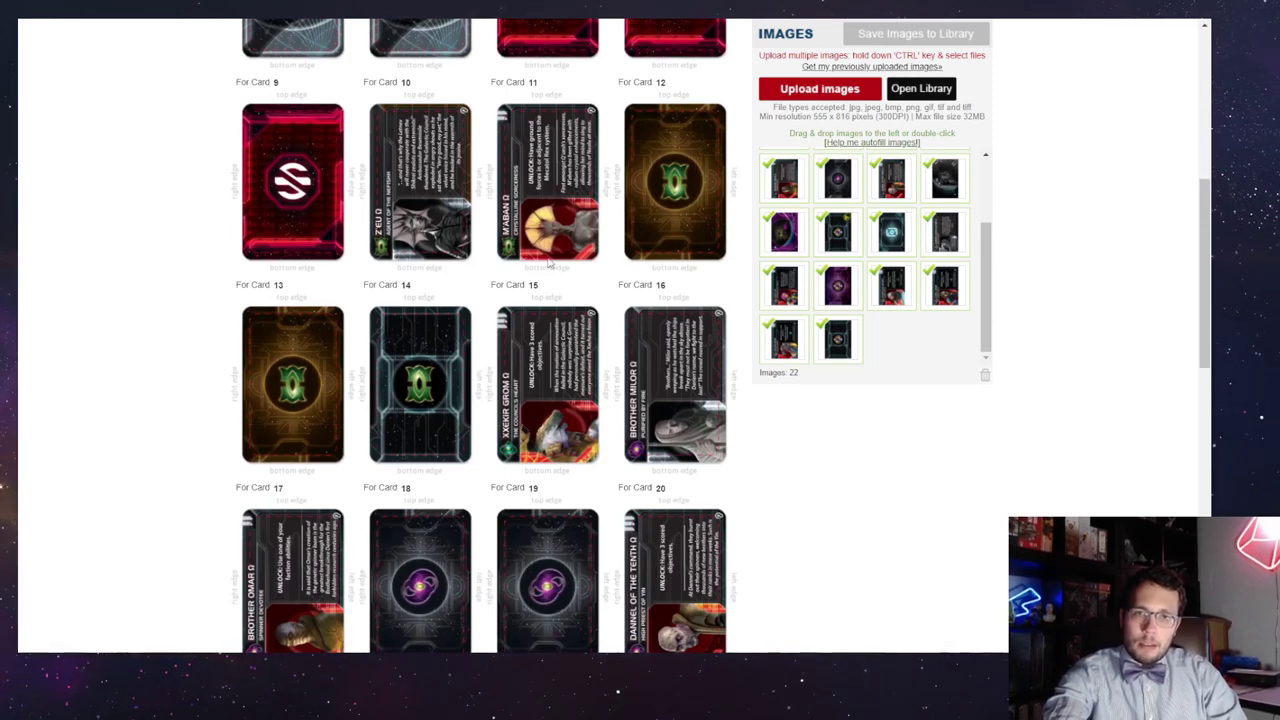
scroll(630, 425, "down", 1)
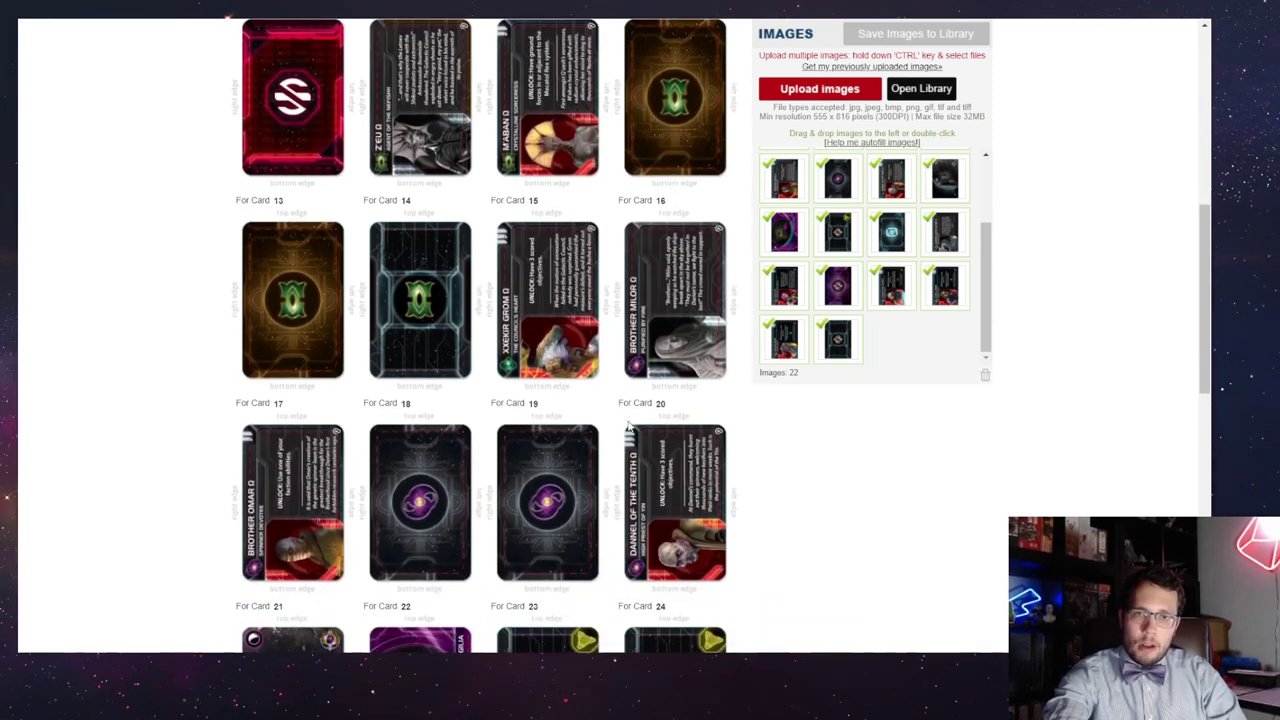
scroll(647, 237, "up", 1)
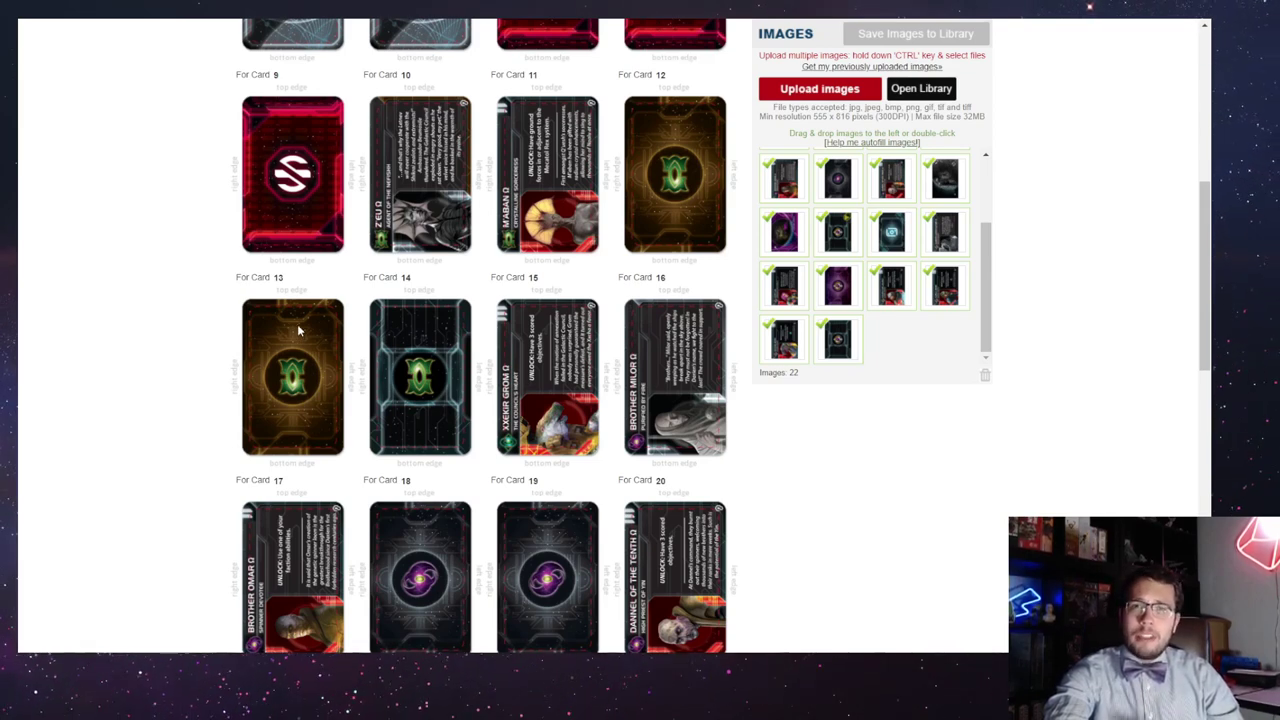
scroll(297, 330, "down", 1)
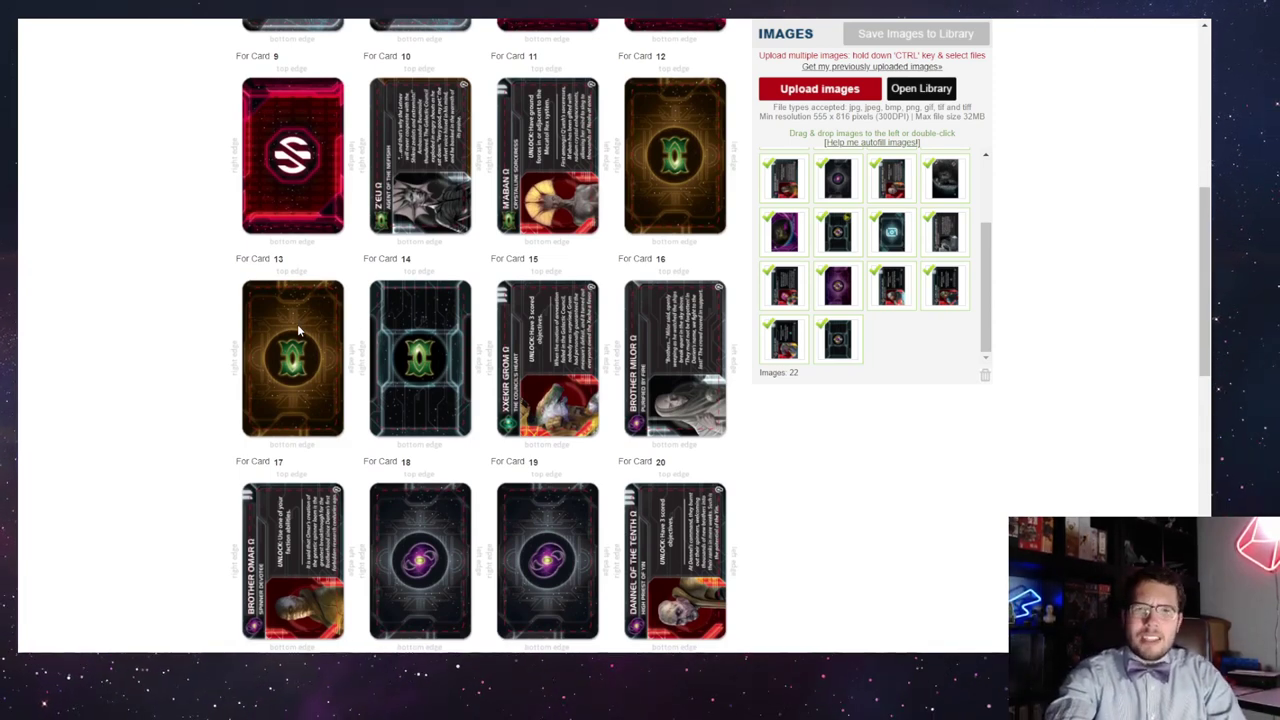
scroll(297, 324, "down", 3)
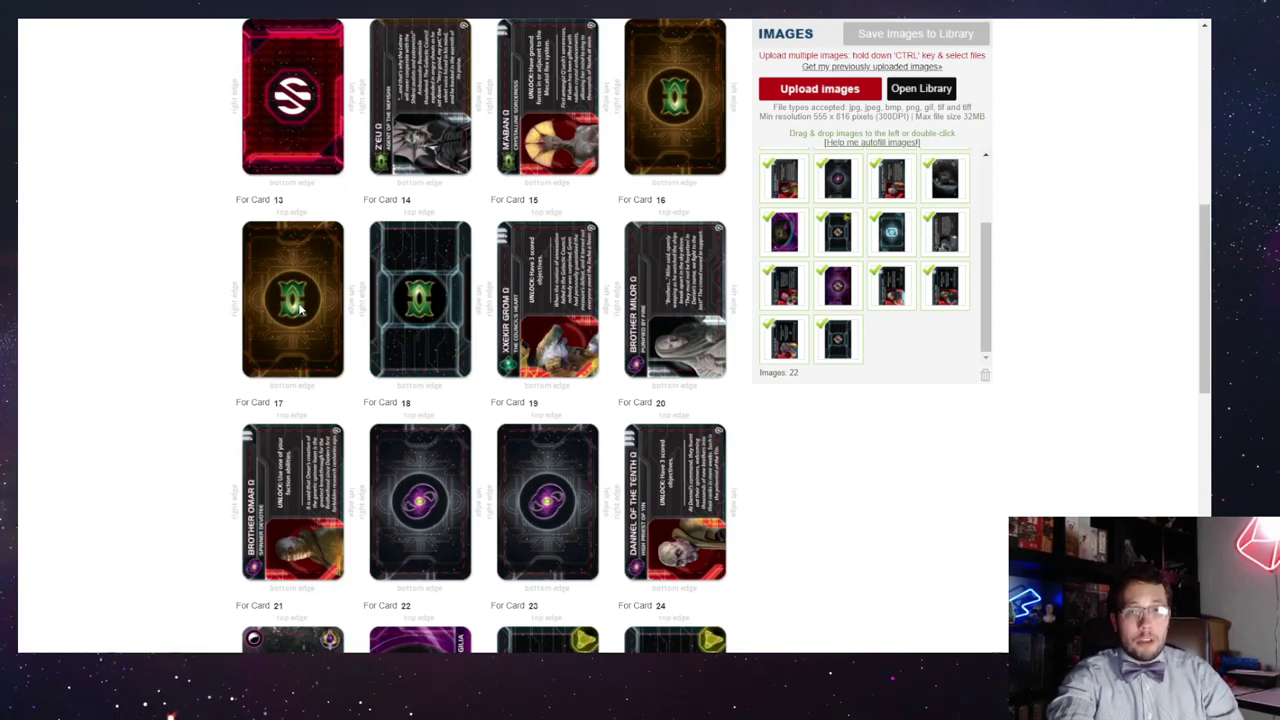
scroll(297, 310, "down", 5)
scroll(298, 310, "down", 3)
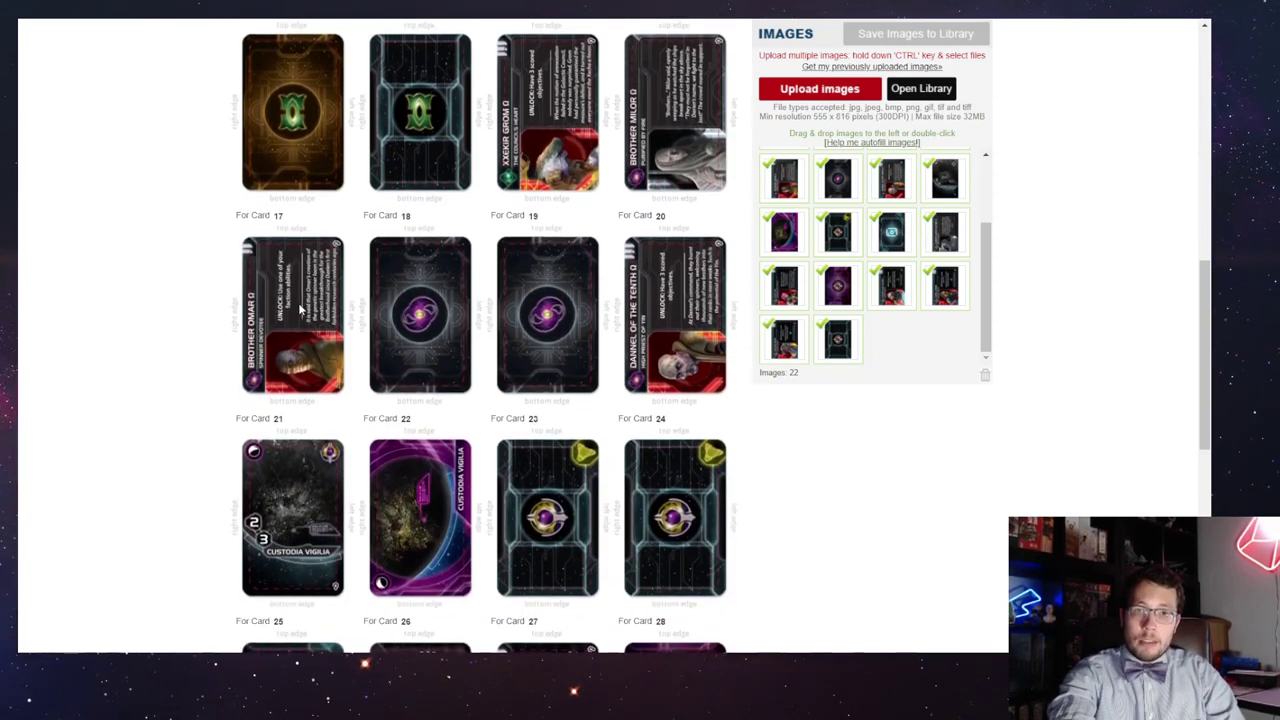
scroll(298, 310, "down", 2)
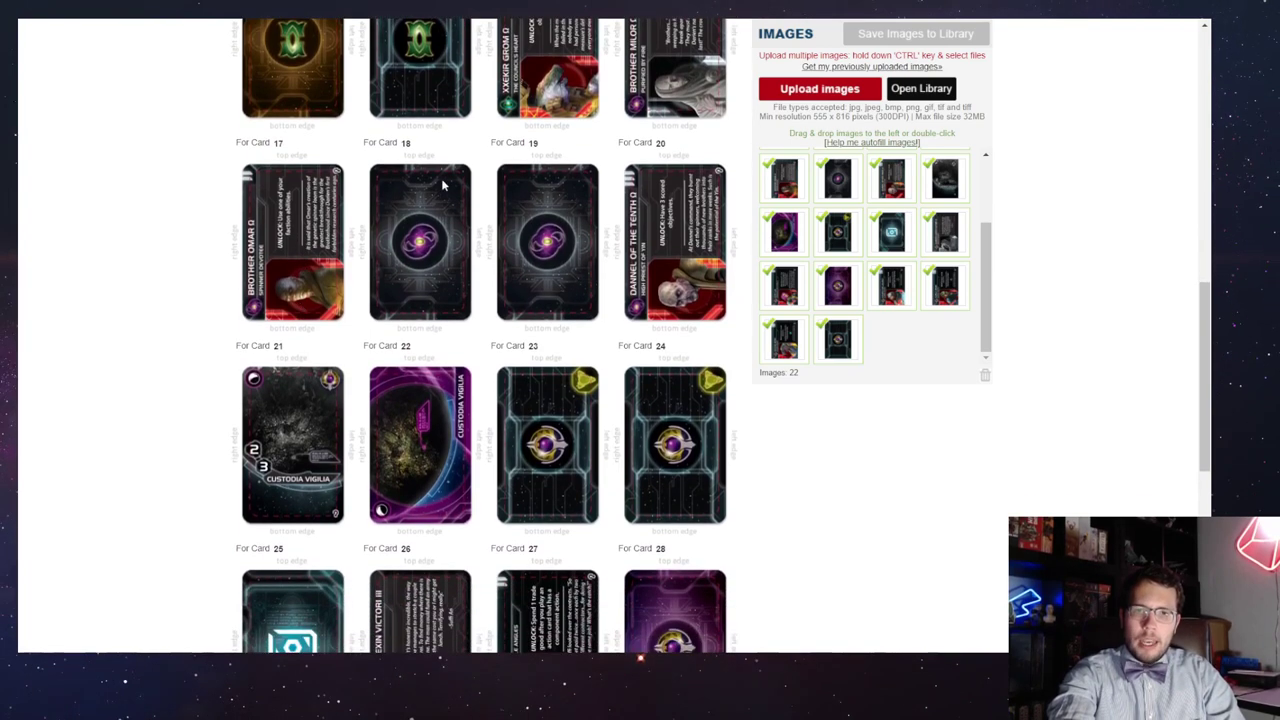
scroll(458, 243, "down", 5)
scroll(458, 243, "down", 2)
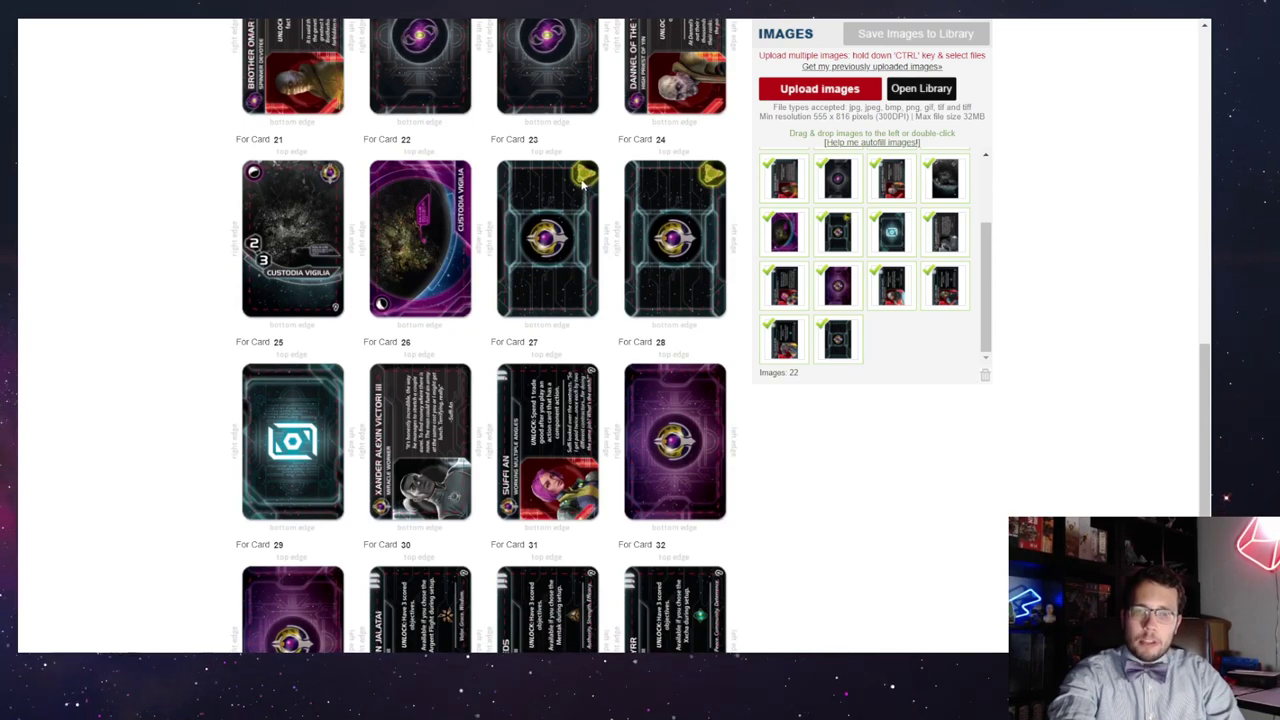
scroll(543, 218, "down", 1)
scroll(543, 218, "down", 5)
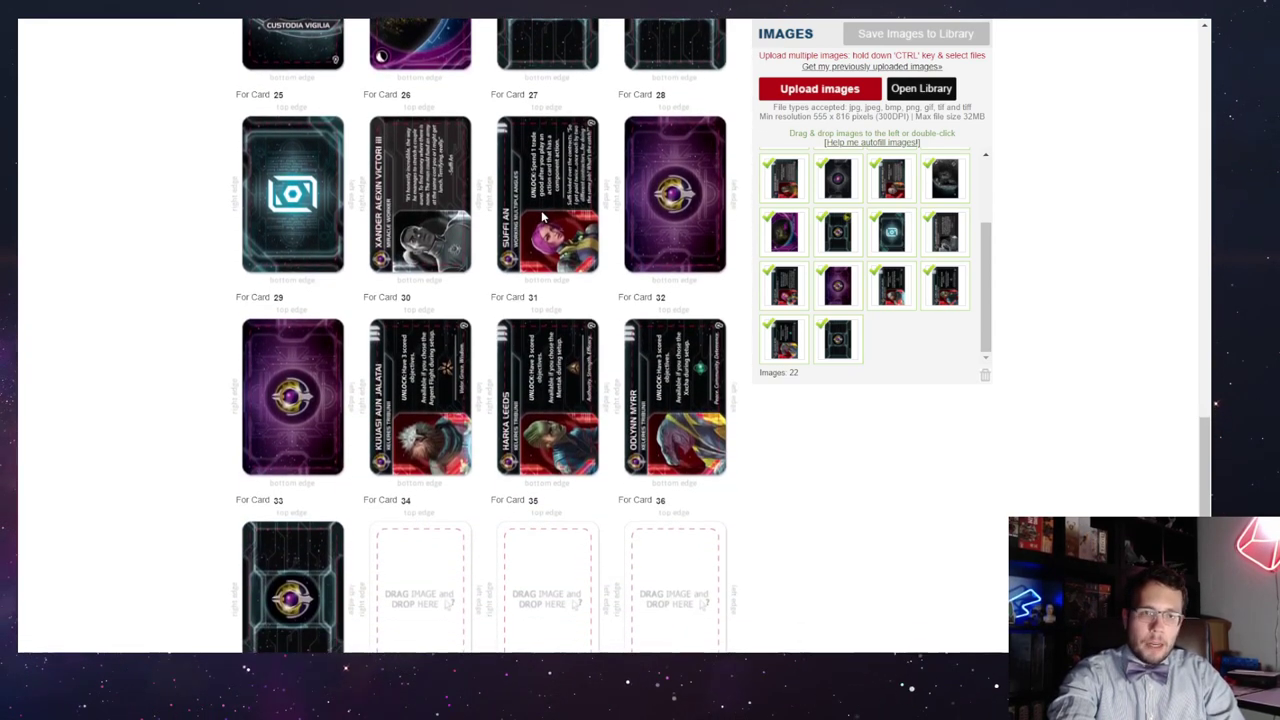
scroll(543, 218, "down", 2)
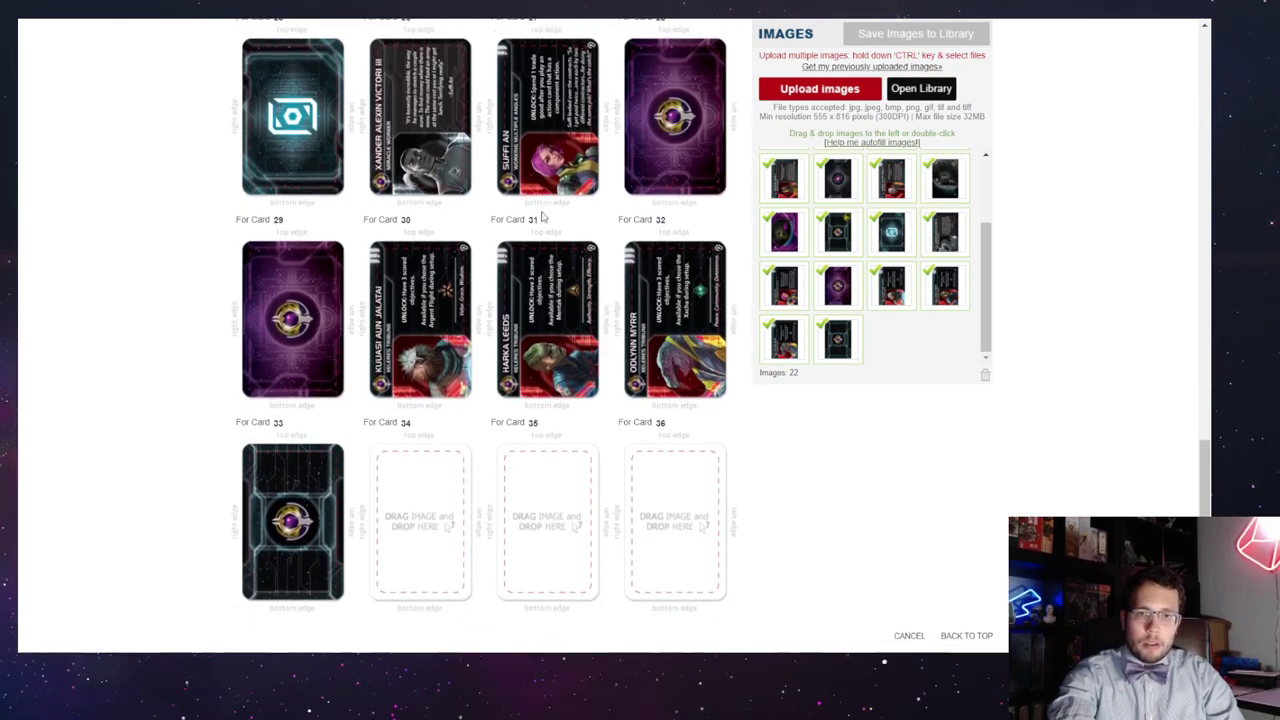
scroll(543, 218, "down", 1)
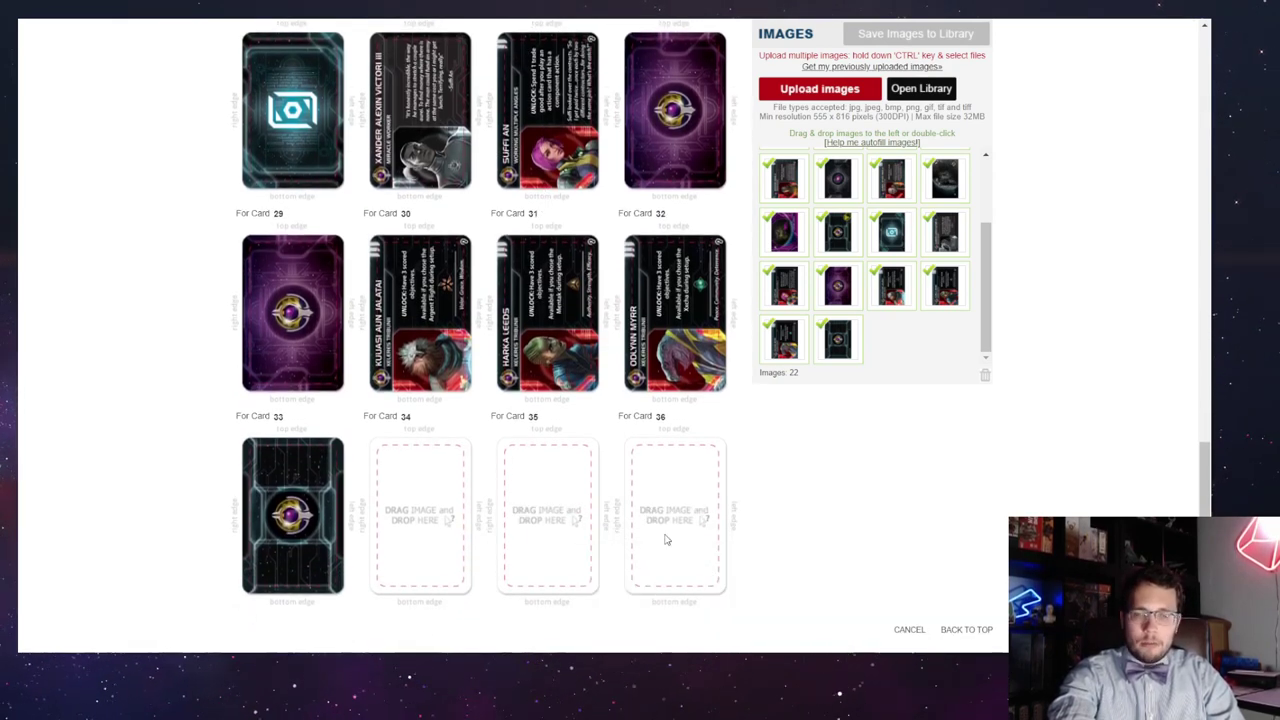
scroll(665, 540, "down", 1)
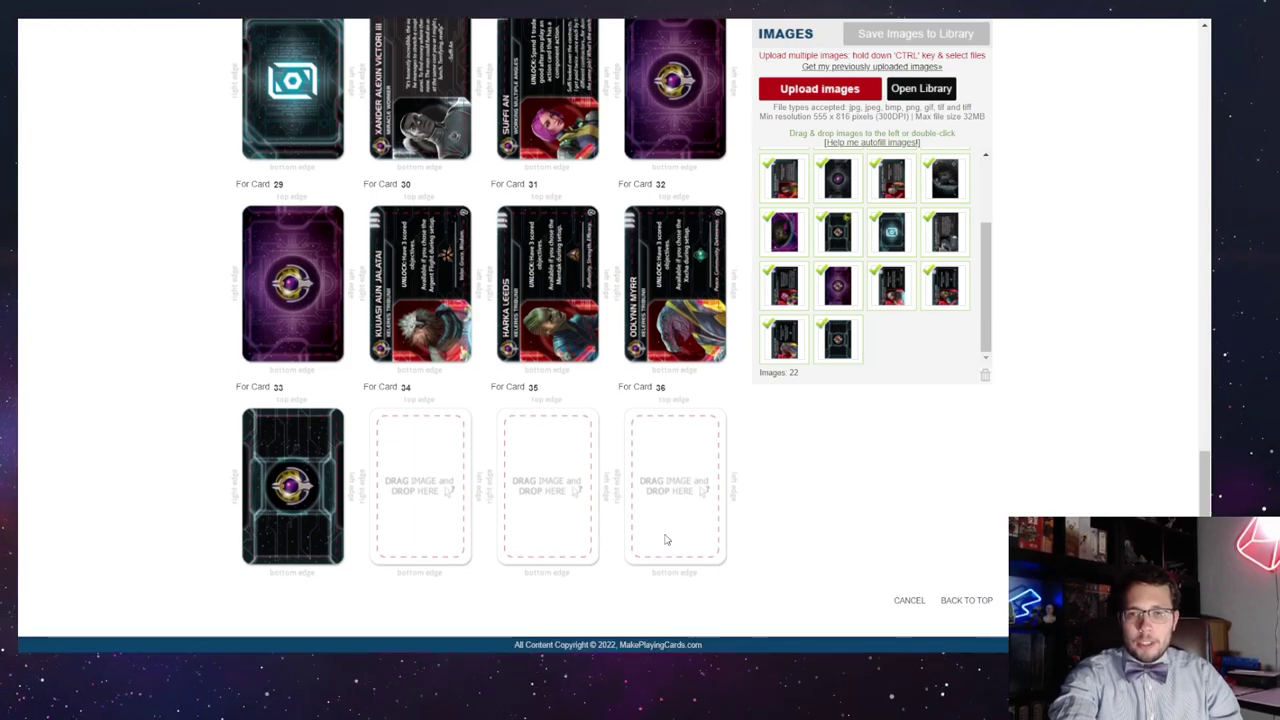
scroll(1050, 208, "up", 5)
scroll(1052, 208, "up", 6)
Accept the blank-card warning and skip Add Text To Back to reach Preview & Add to Cart.
left_click(948, 112)
left_click(690, 91)
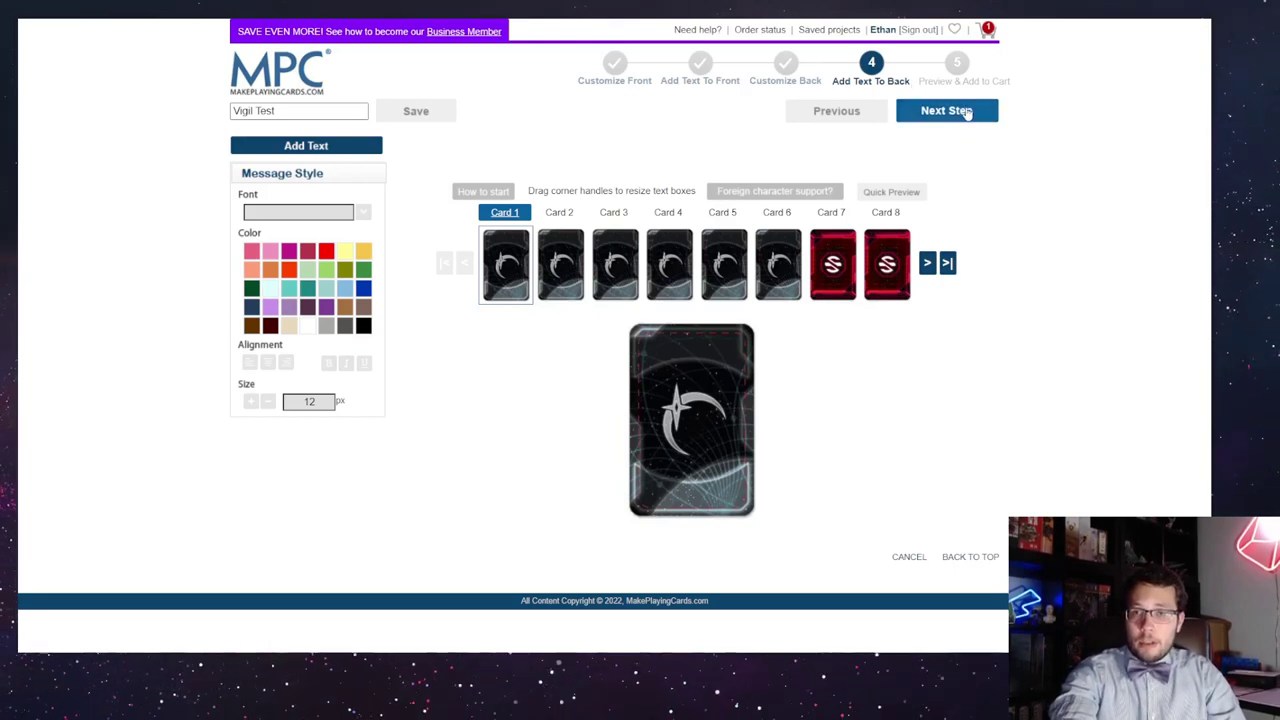
left_click(946, 111)
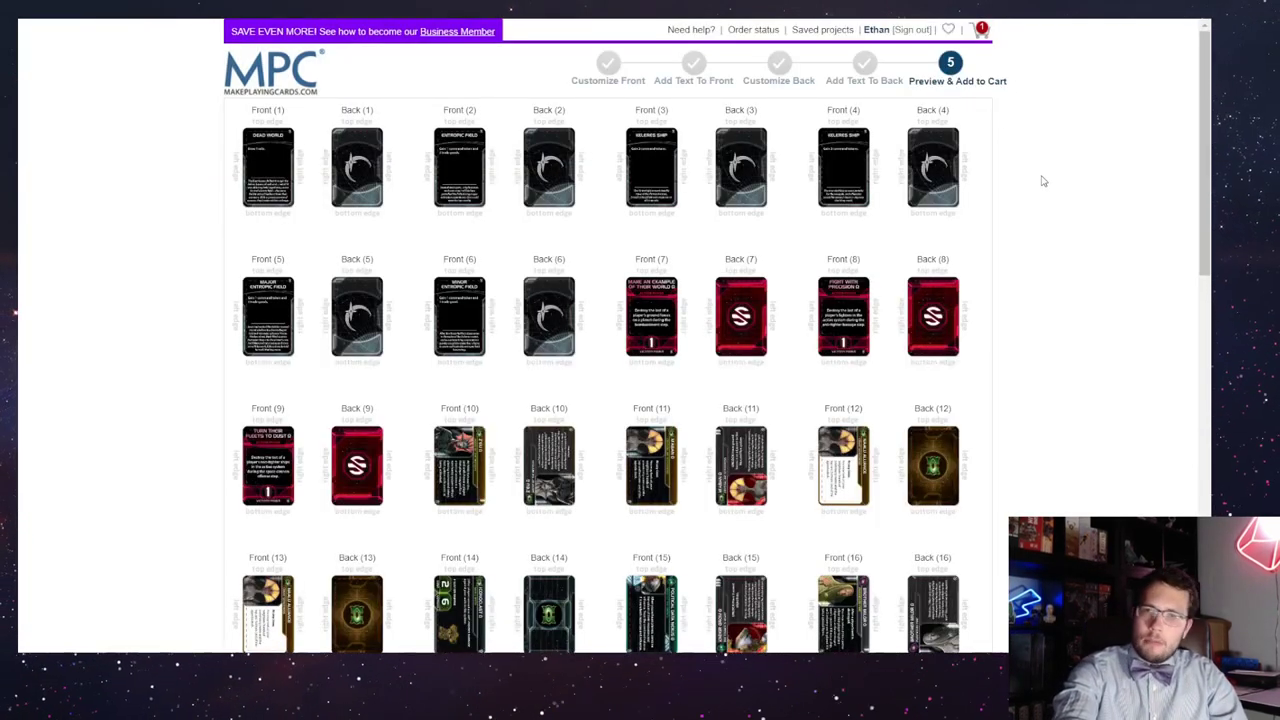
Review the Vigil Test front-and-back preview and add the deck to the cart.
scroll(1043, 181, "down", 1)
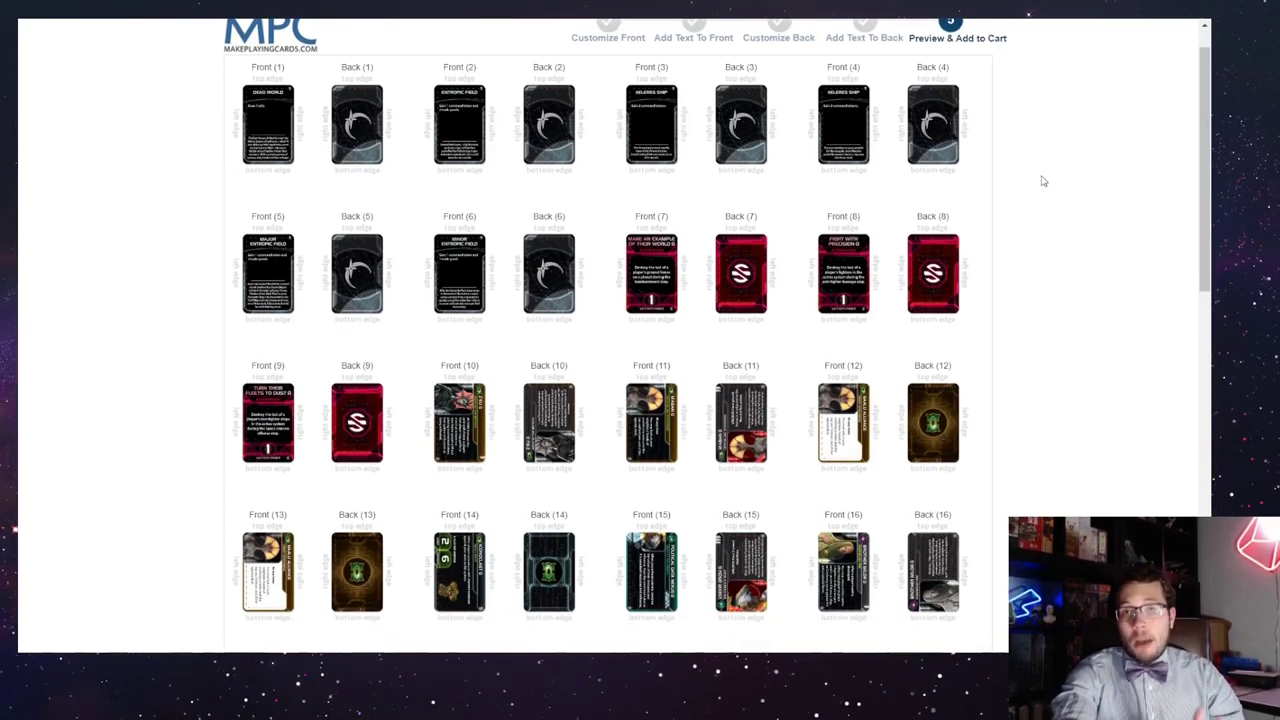
scroll(1043, 181, "down", 1)
scroll(1043, 181, "down", 1)
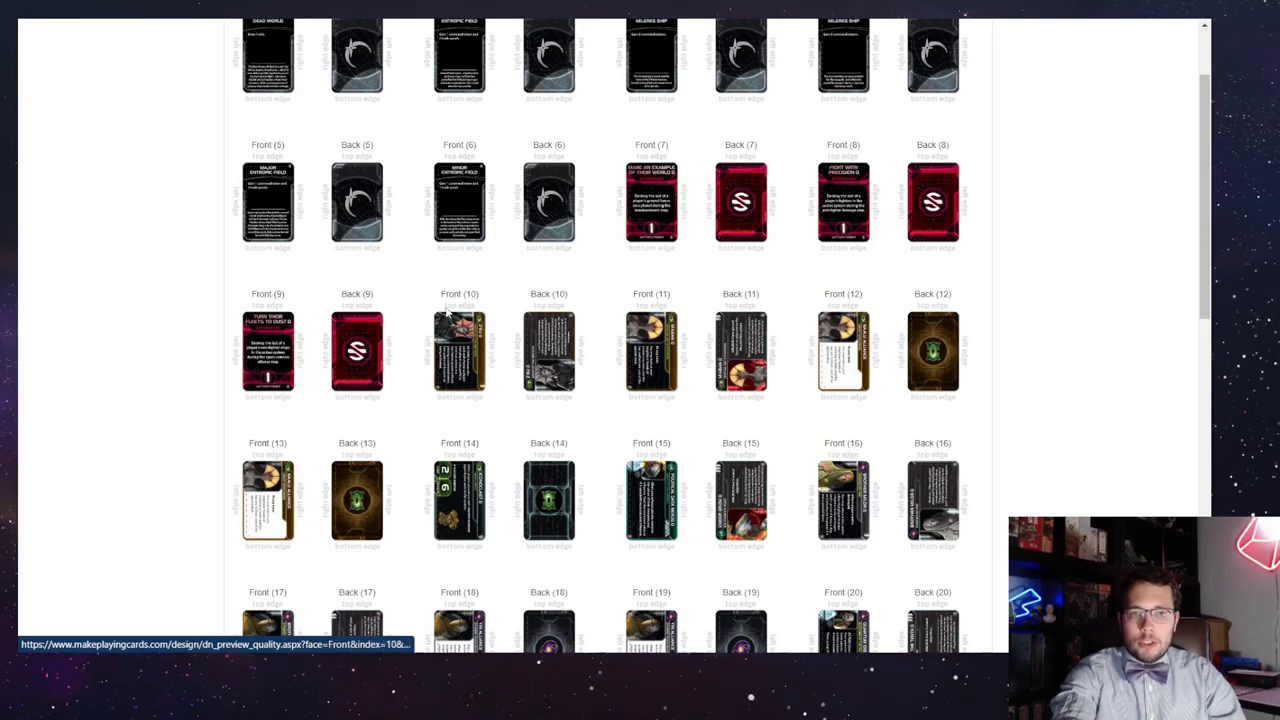
scroll(424, 277, "down", 3)
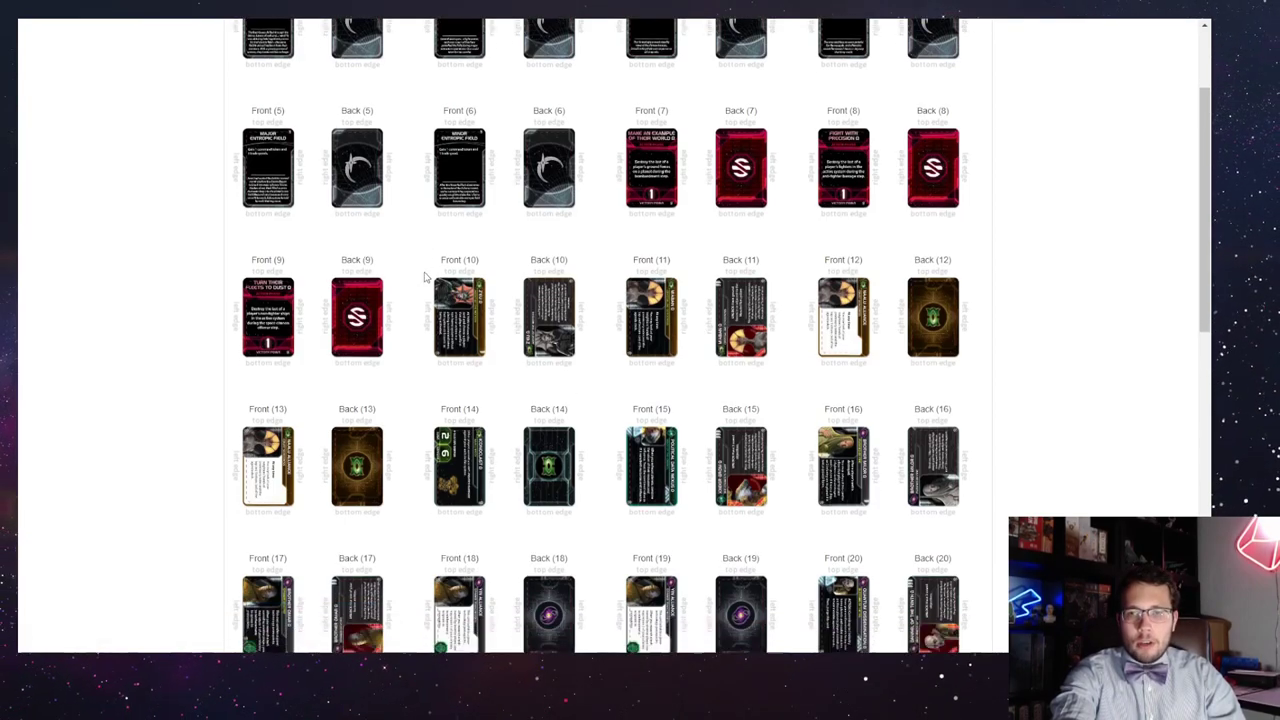
scroll(424, 277, "down", 5)
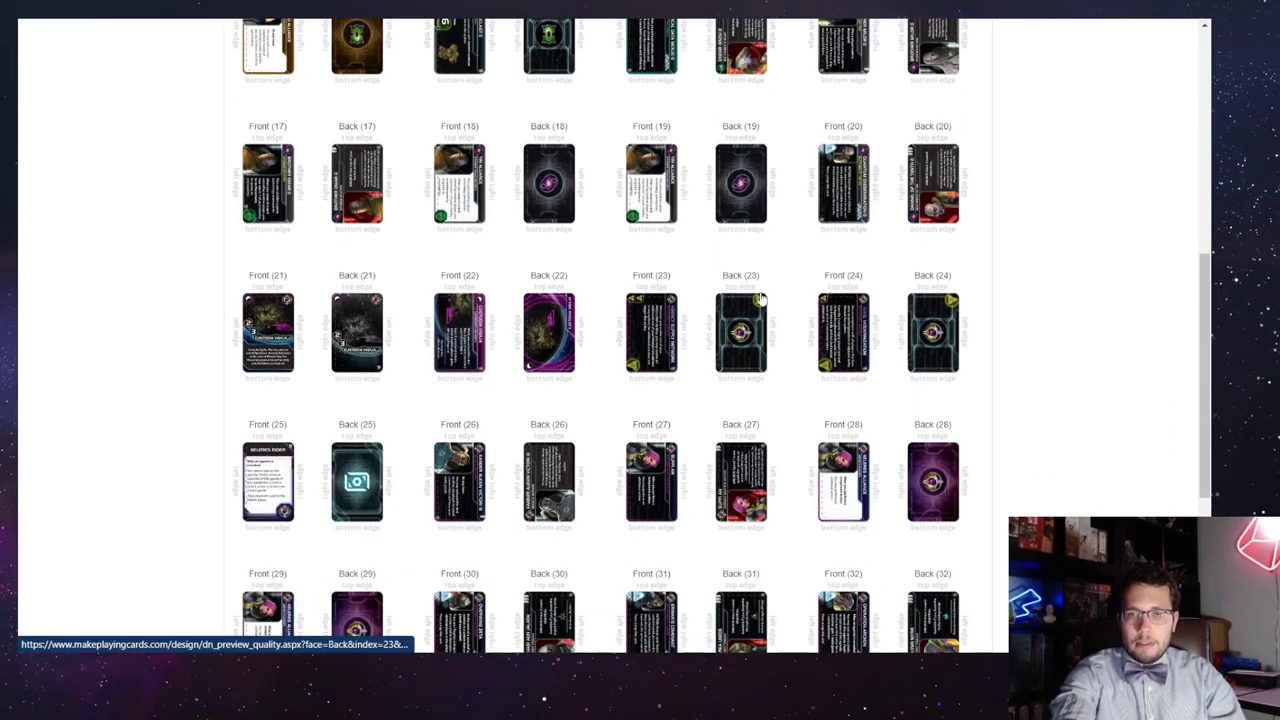
scroll(760, 298, "down", 3)
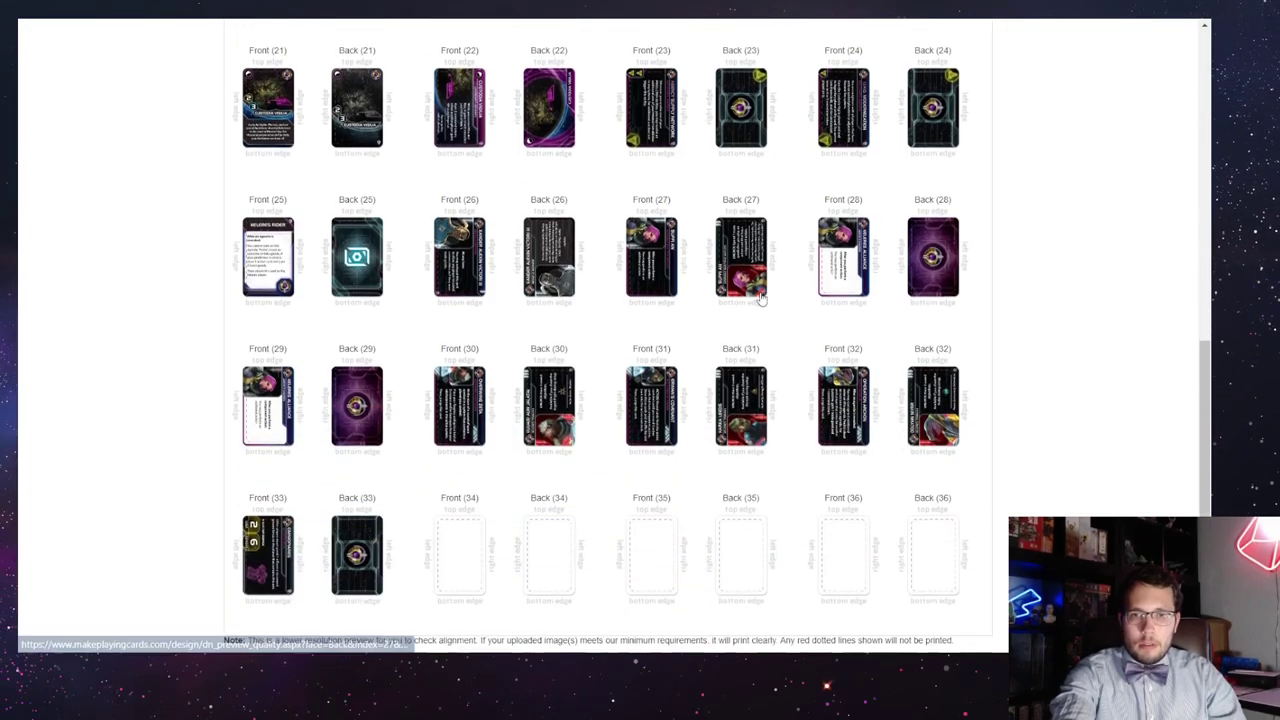
scroll(760, 296, "down", 1)
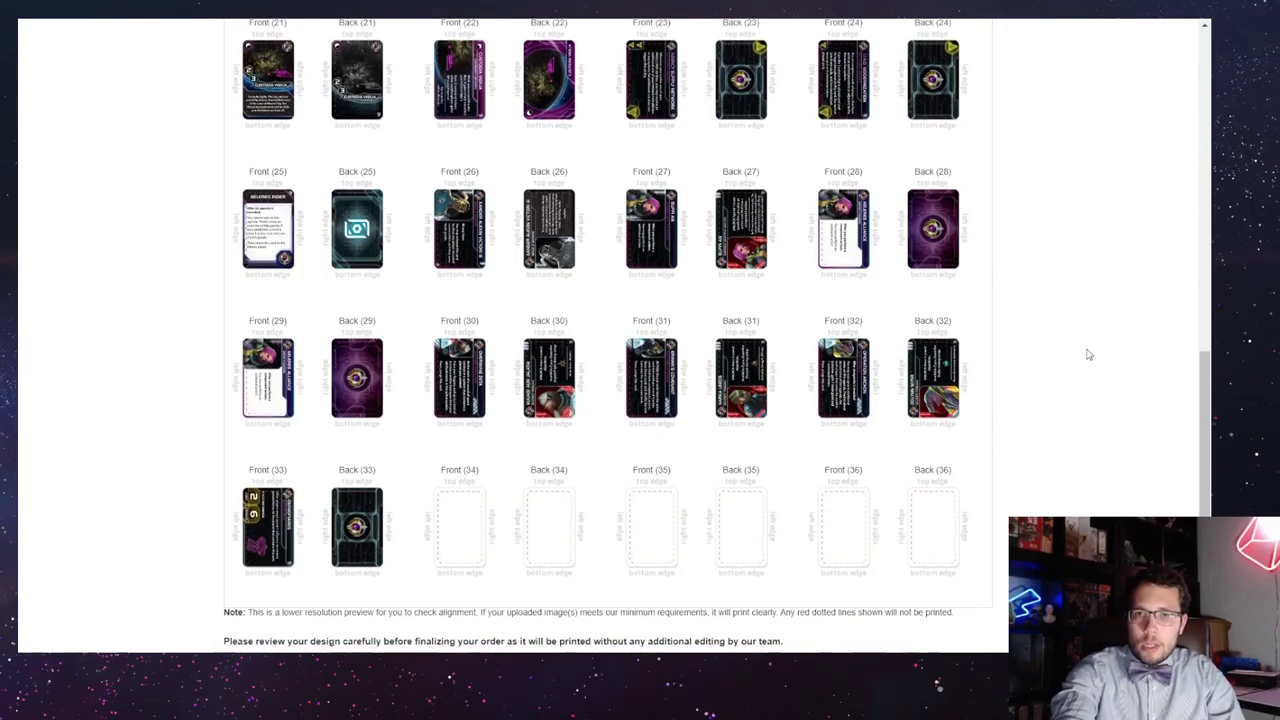
scroll(1088, 354, "up", 2)
scroll(1088, 354, "up", 4)
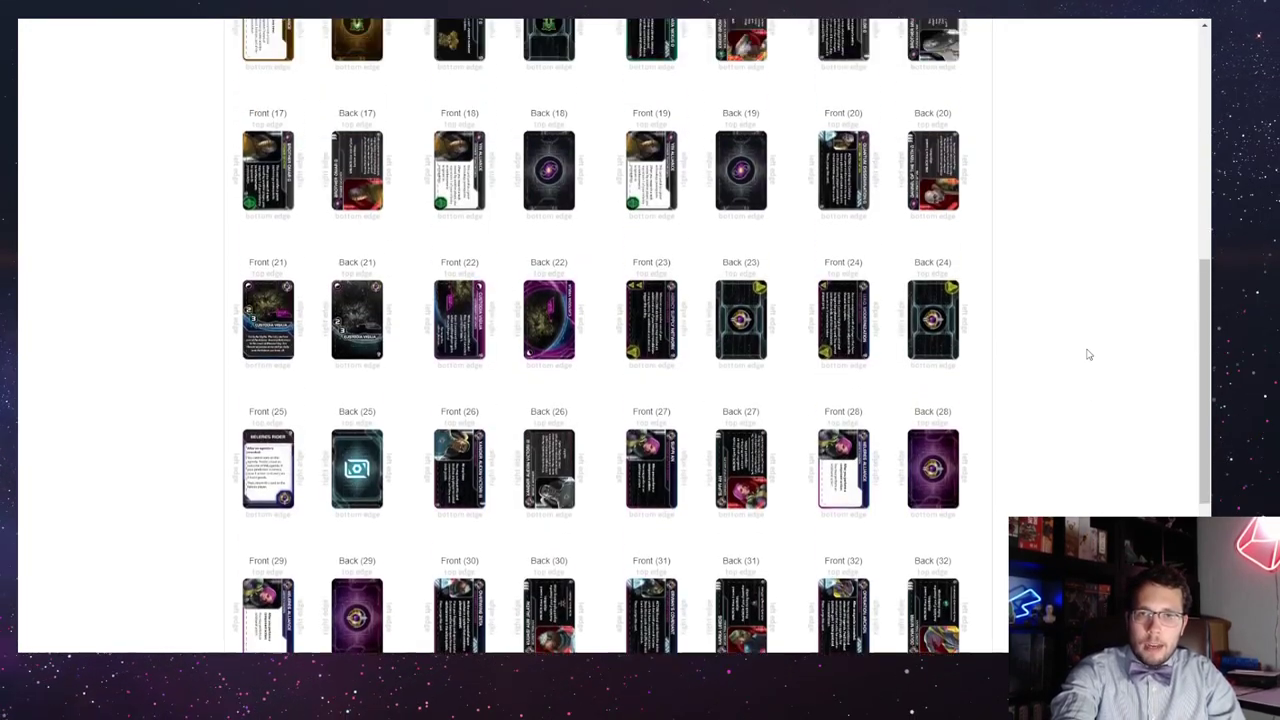
scroll(1088, 354, "up", 5)
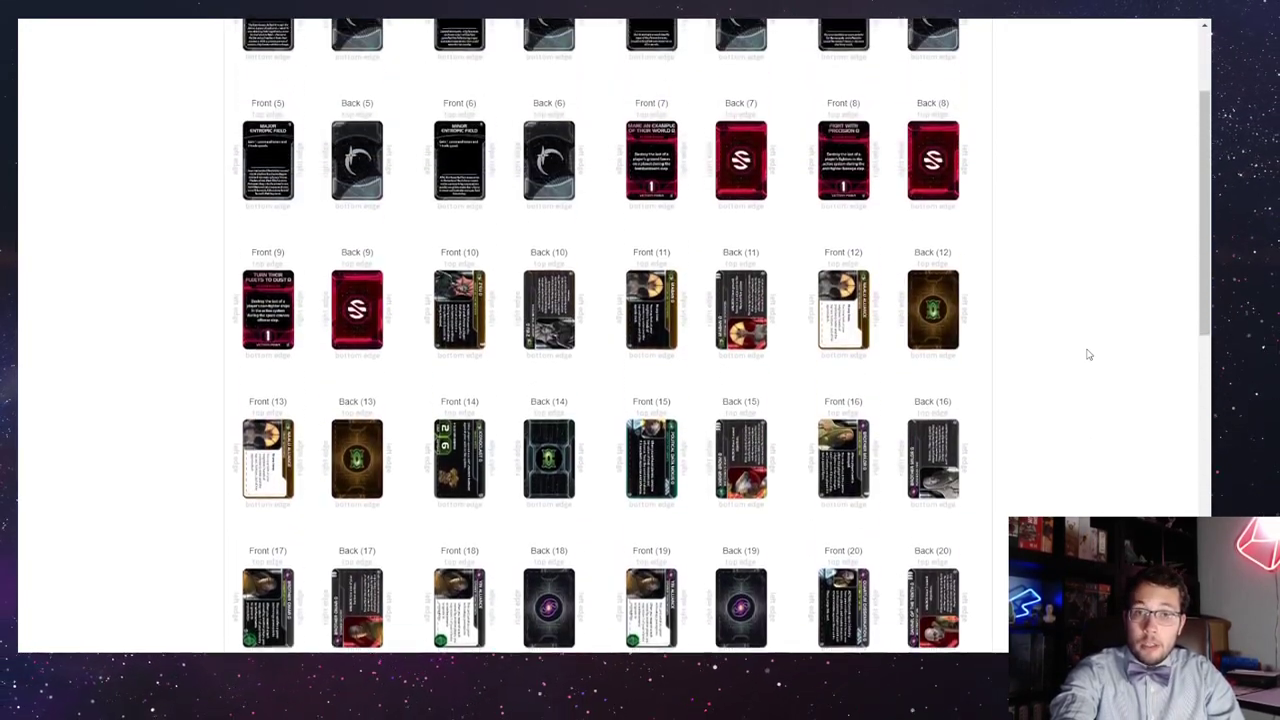
scroll(1088, 354, "down", 12)
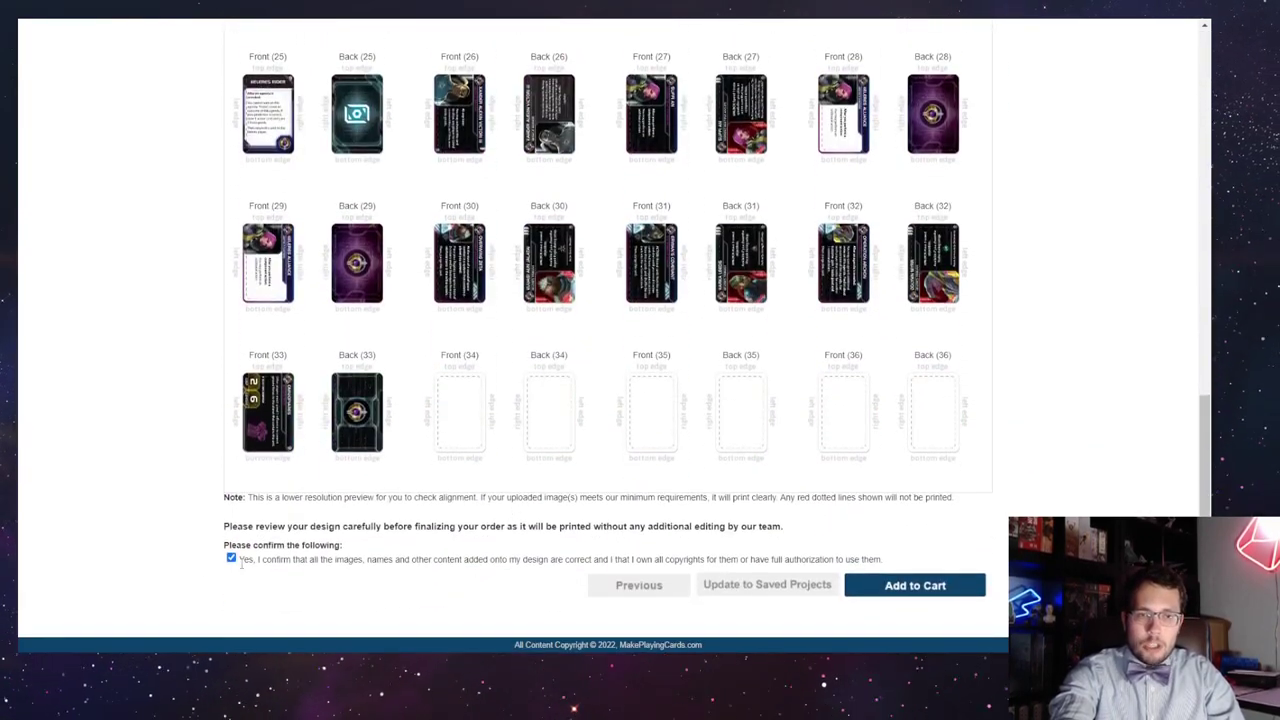
left_click(905, 588)
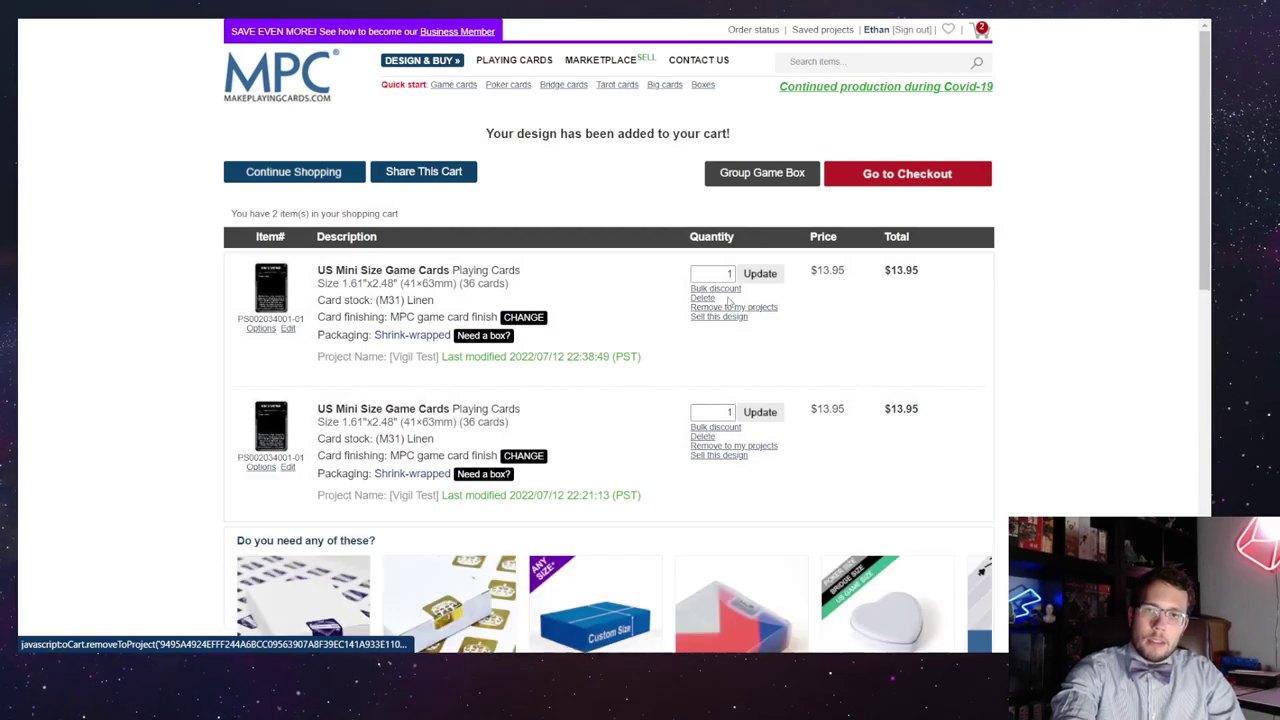
Delete the newer duplicate Vigil Test item from the cart, leaving one $13.95 deck.
left_click(704, 298)
left_click(689, 84)
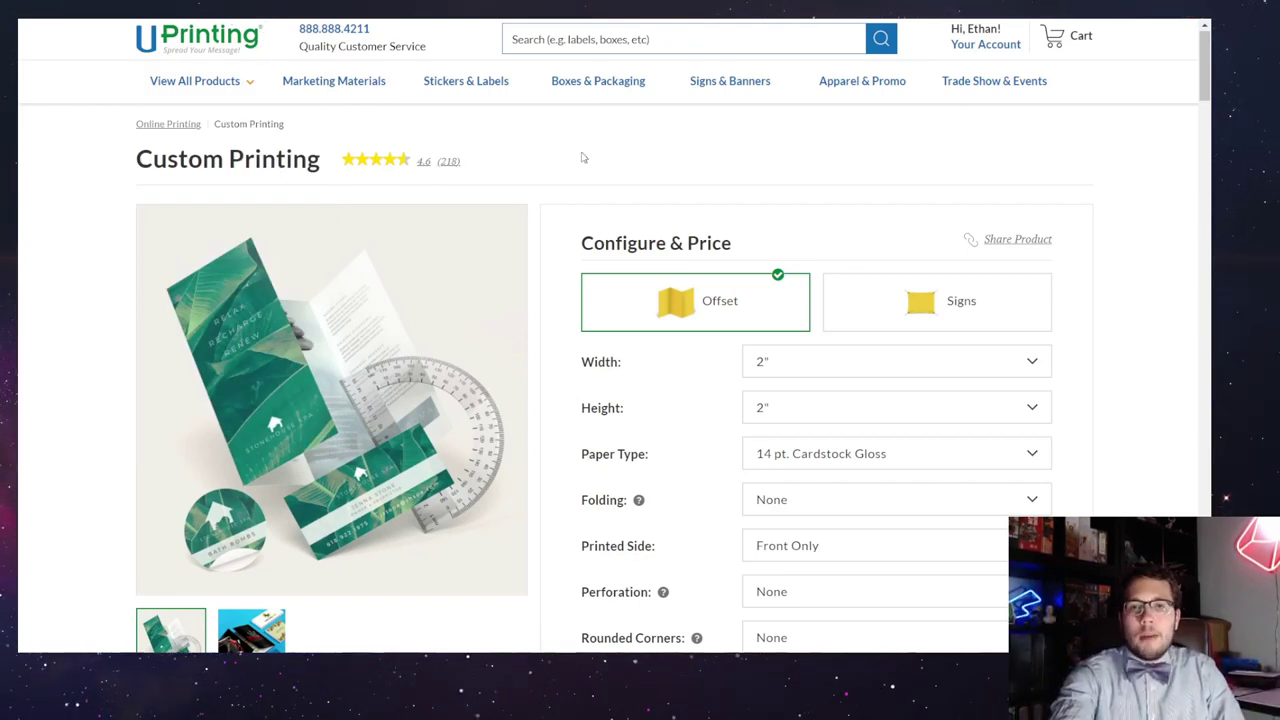
Change the UPrinting order quantity from 250 to 25.
scroll(584, 157, "down", 2)
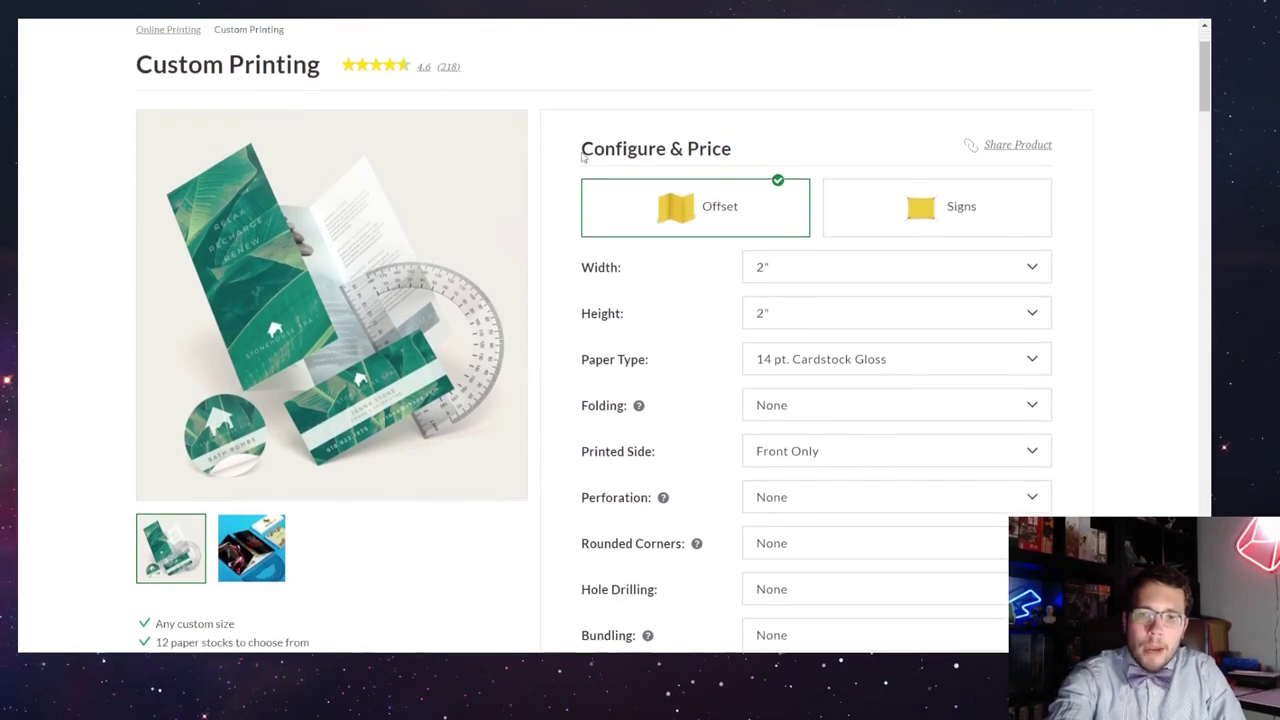
scroll(582, 152, "down", 1)
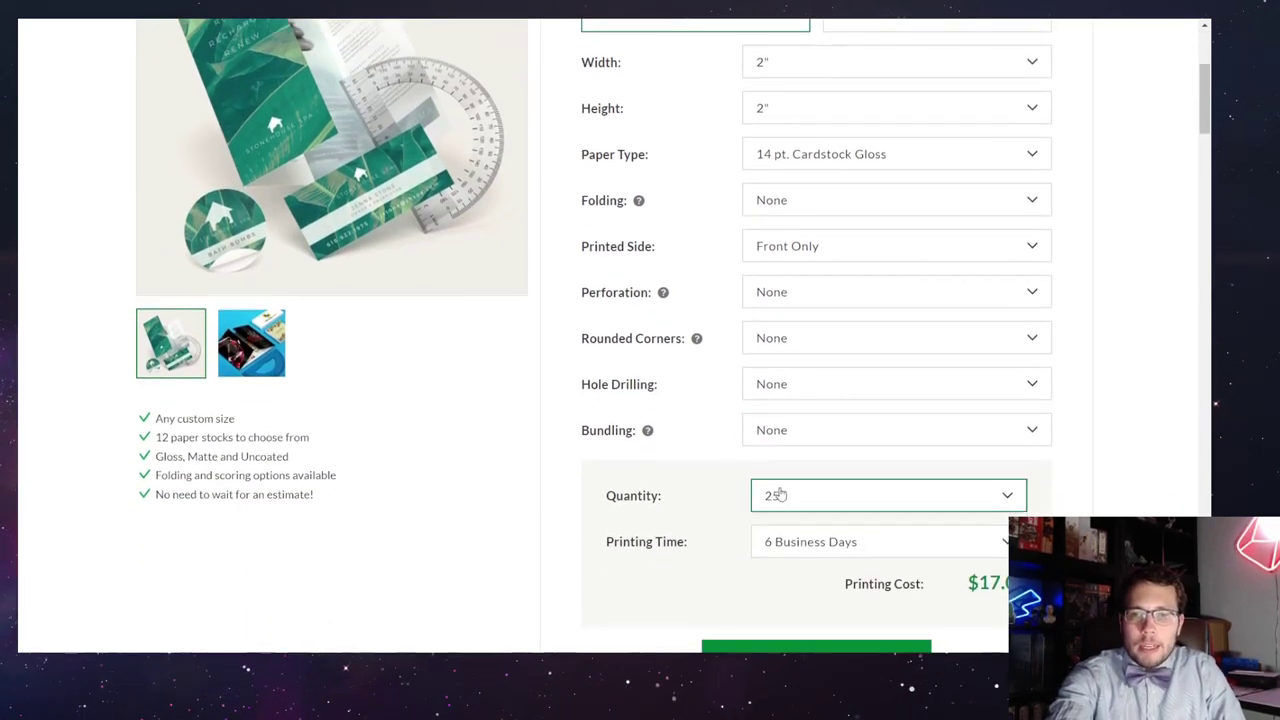
left_click(779, 494)
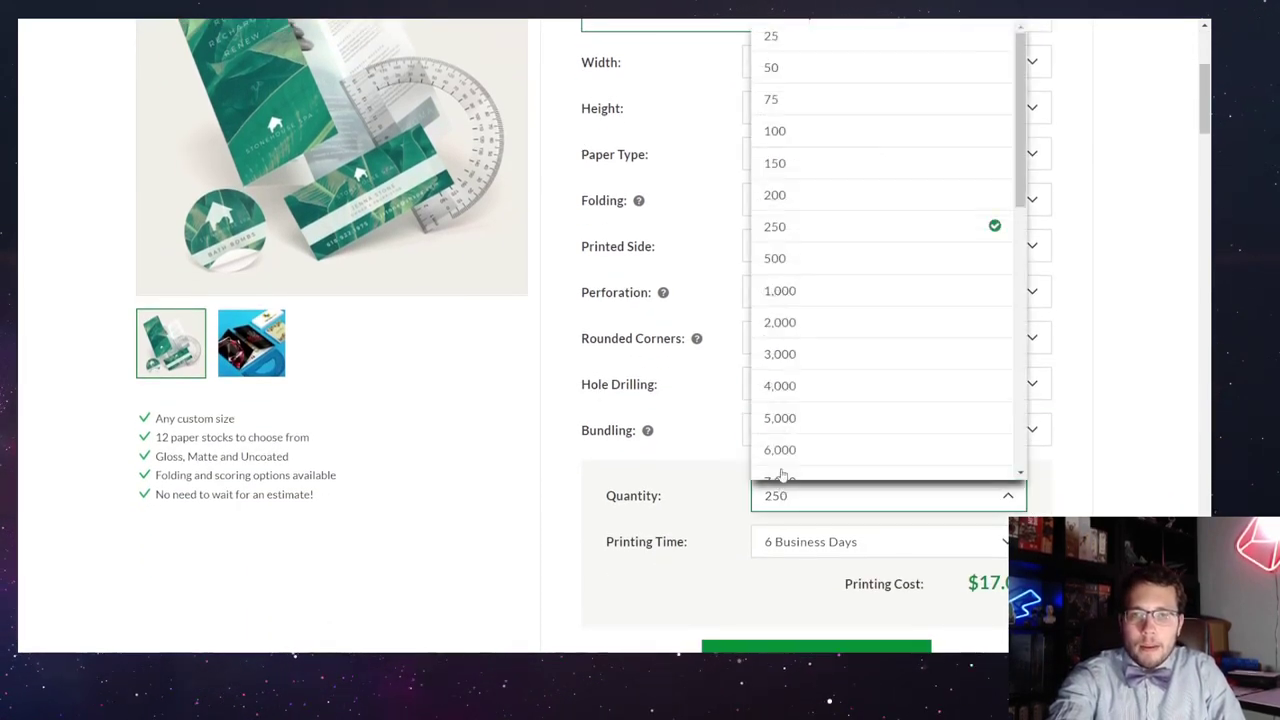
left_click(798, 37)
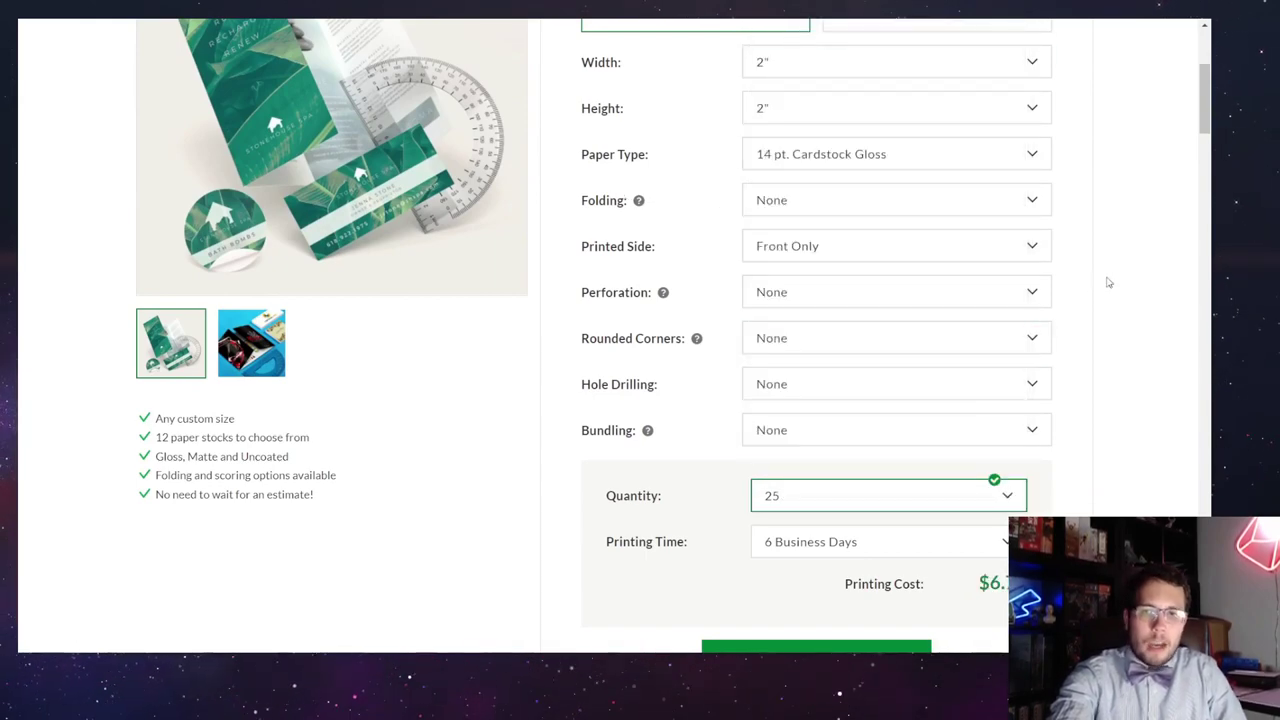
scroll(1108, 283, "up", 1)
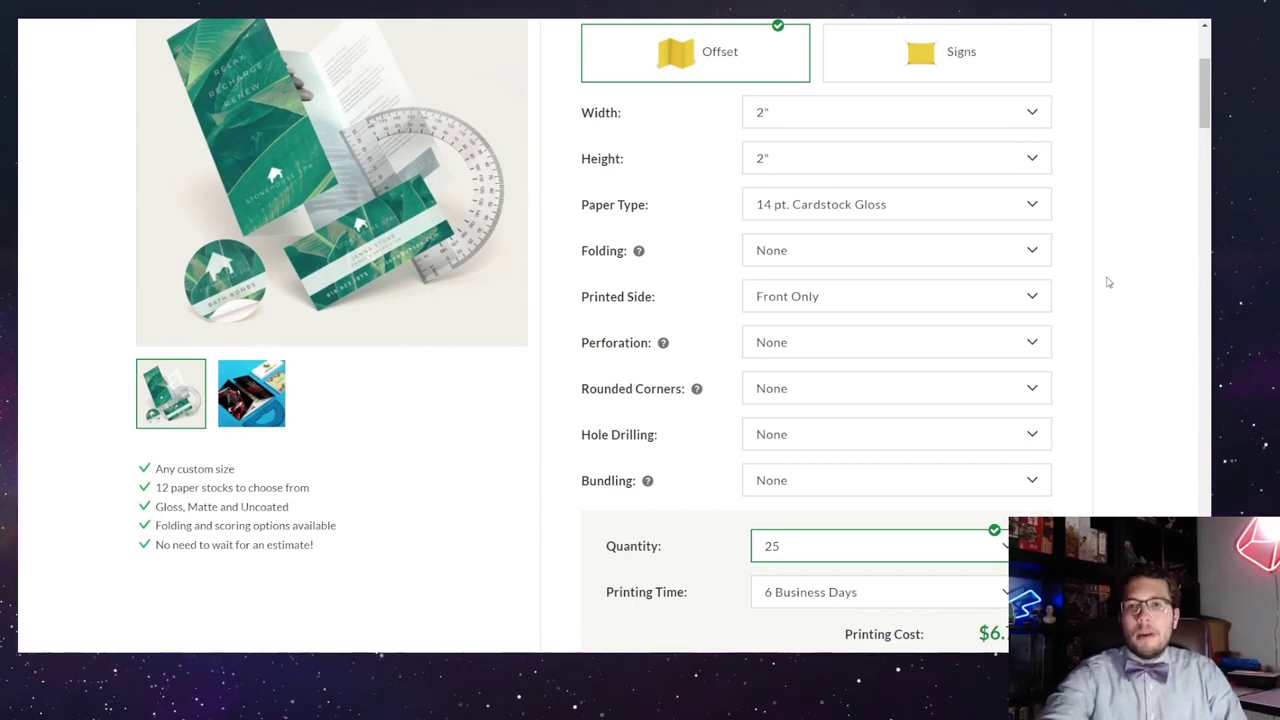
scroll(1108, 283, "up", 1)
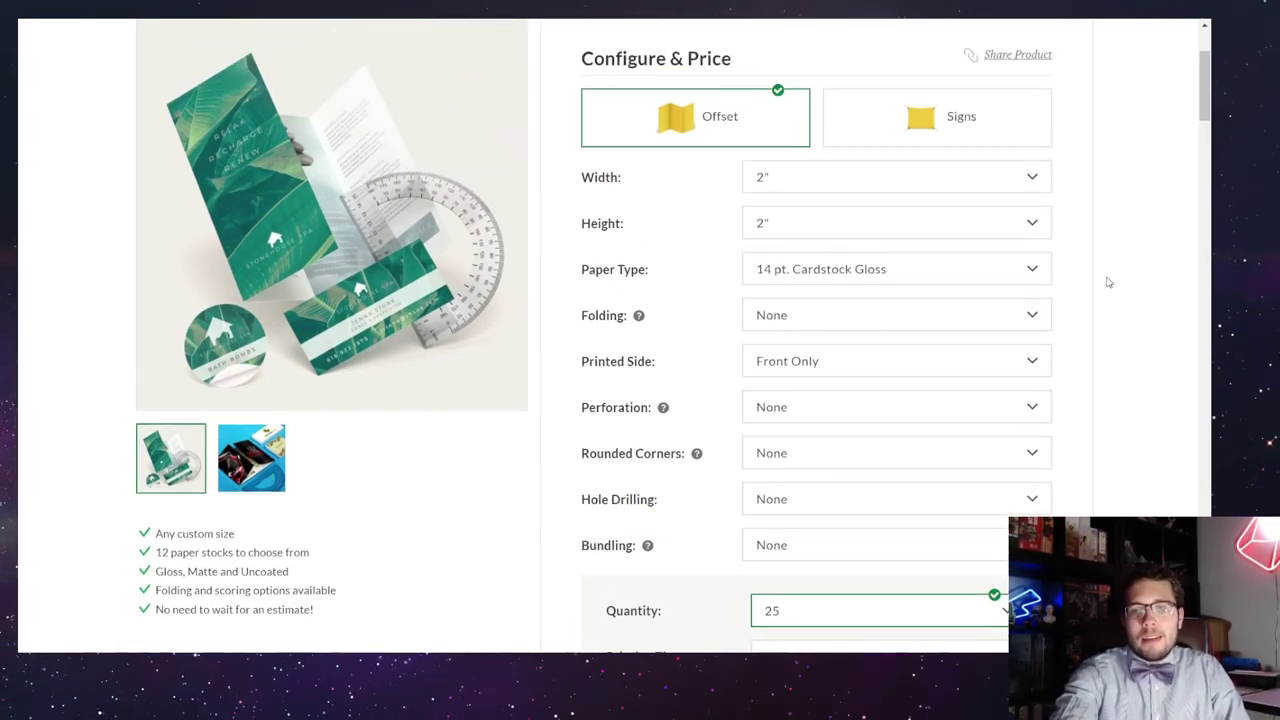
Set the print size to 11" wide by 7.5" high.
left_click(929, 176)
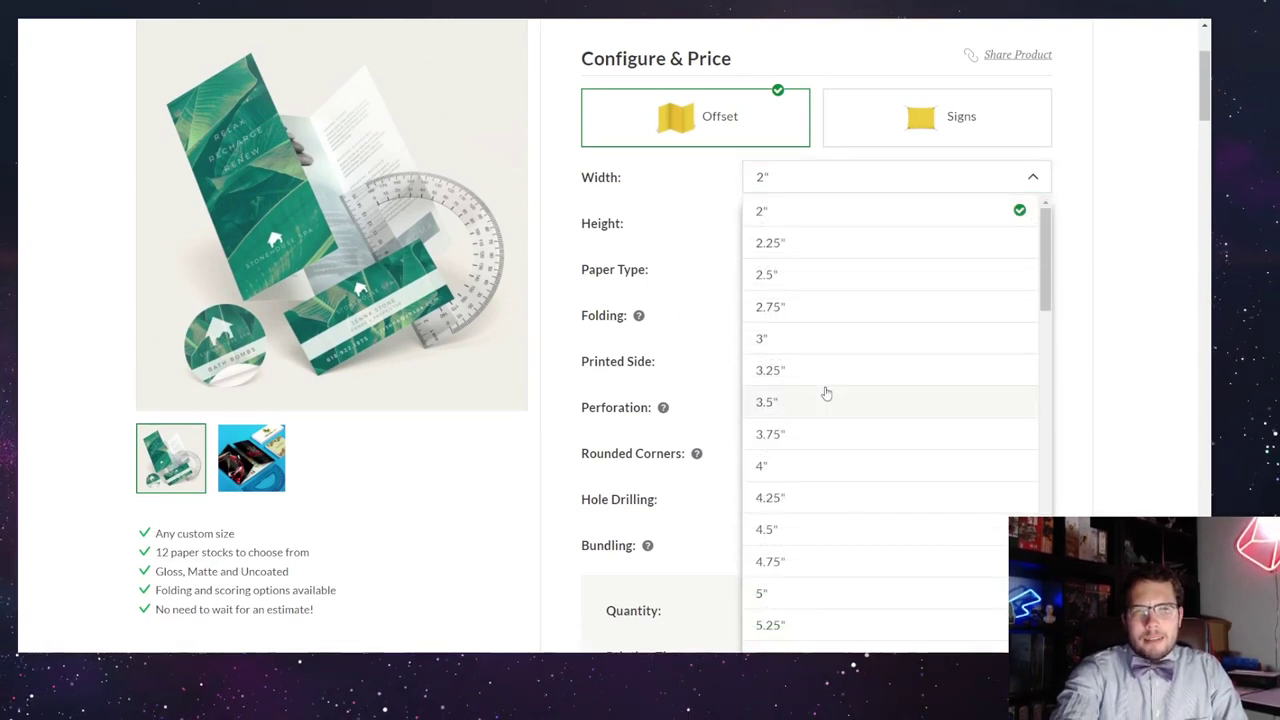
scroll(826, 394, "down", 3)
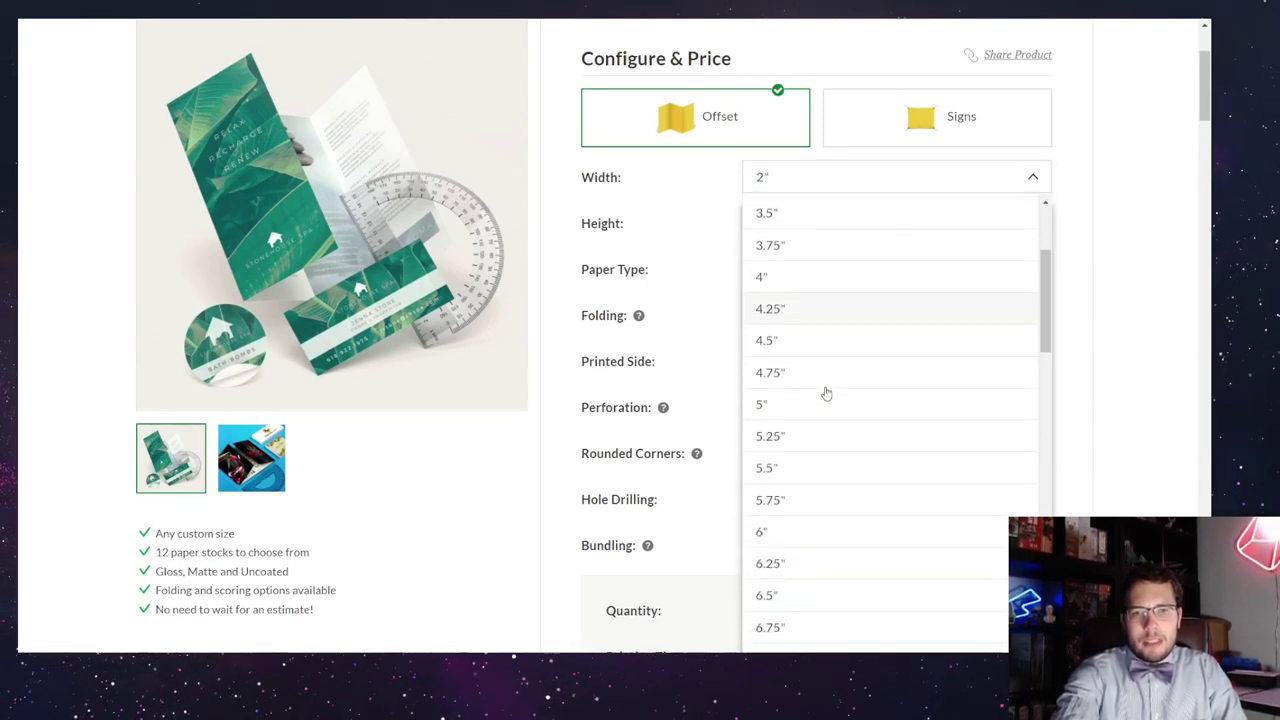
scroll(826, 394, "down", 2)
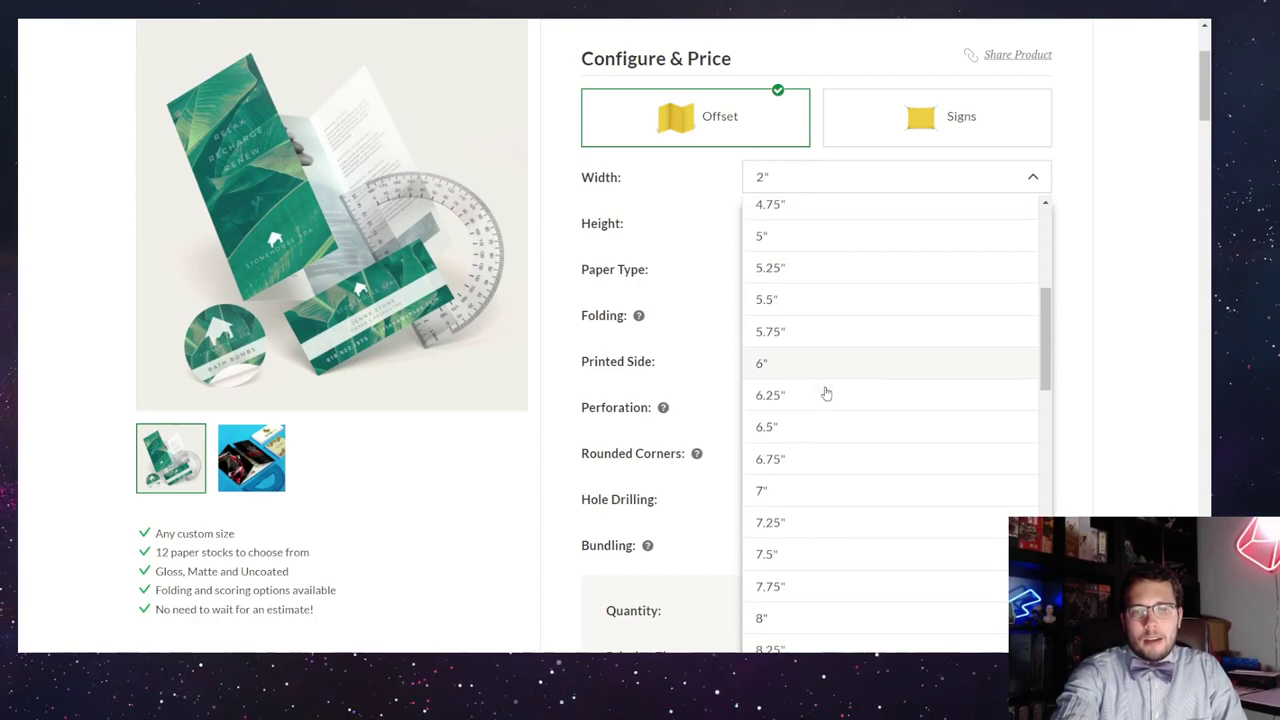
scroll(845, 295, "down", 2)
scroll(845, 295, "down", 3)
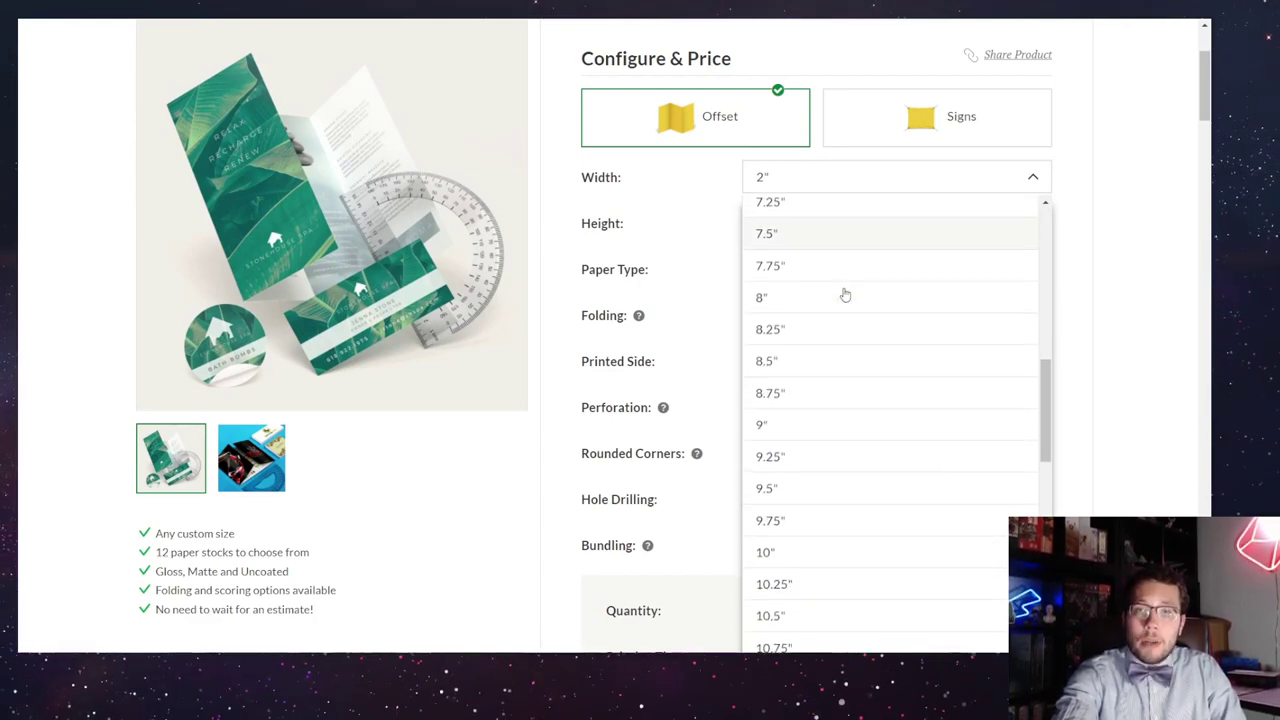
scroll(843, 291, "down", 2)
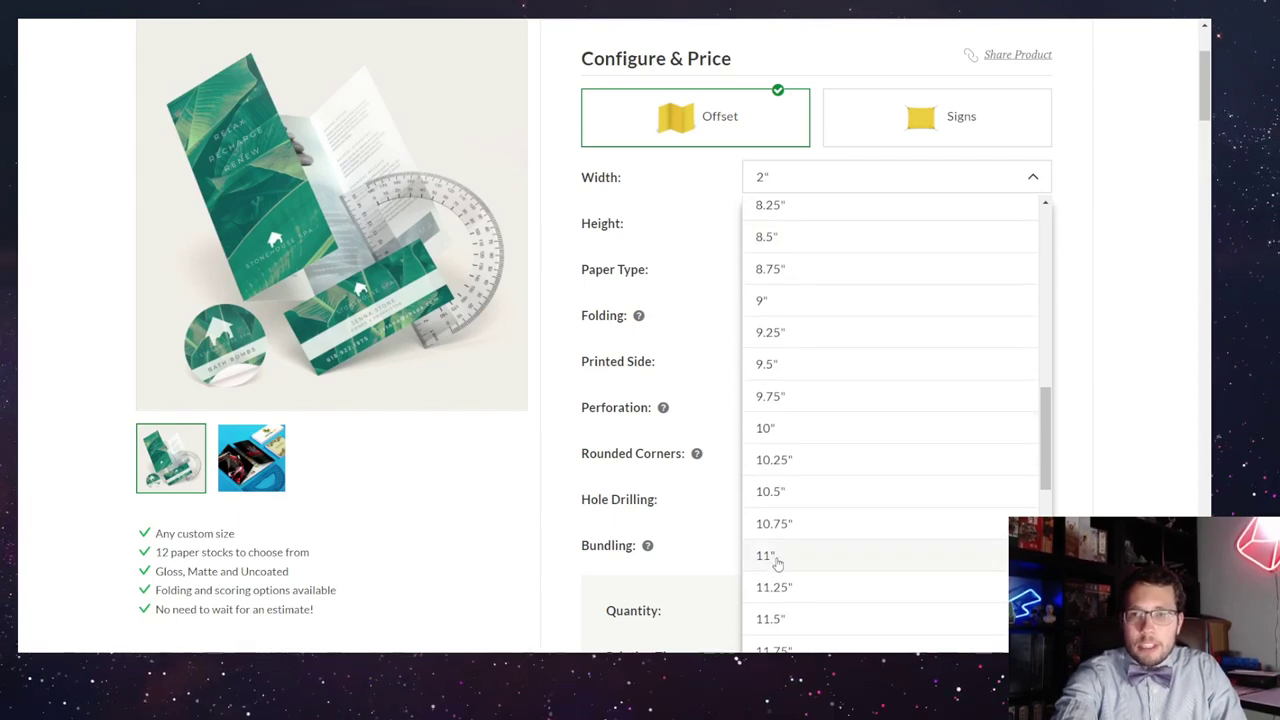
left_click(776, 560)
left_click(802, 230)
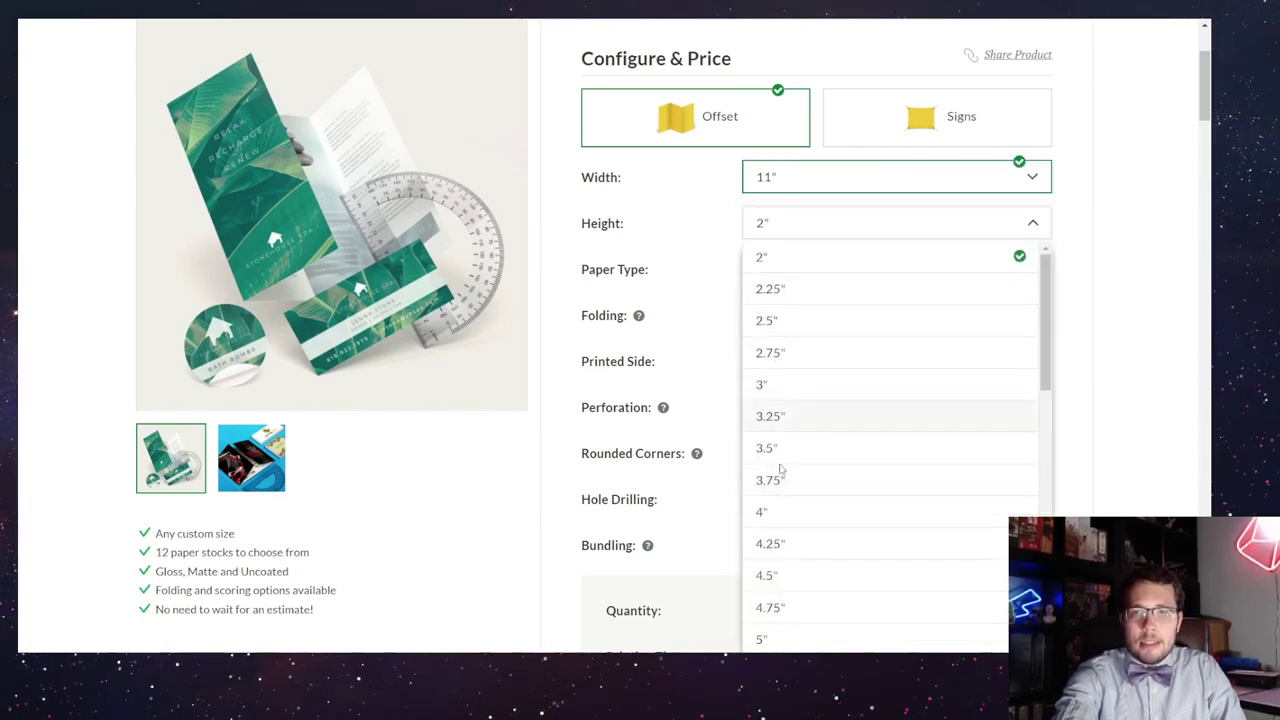
scroll(787, 545, "down", 4)
scroll(789, 565, "down", 1)
left_click(768, 592)
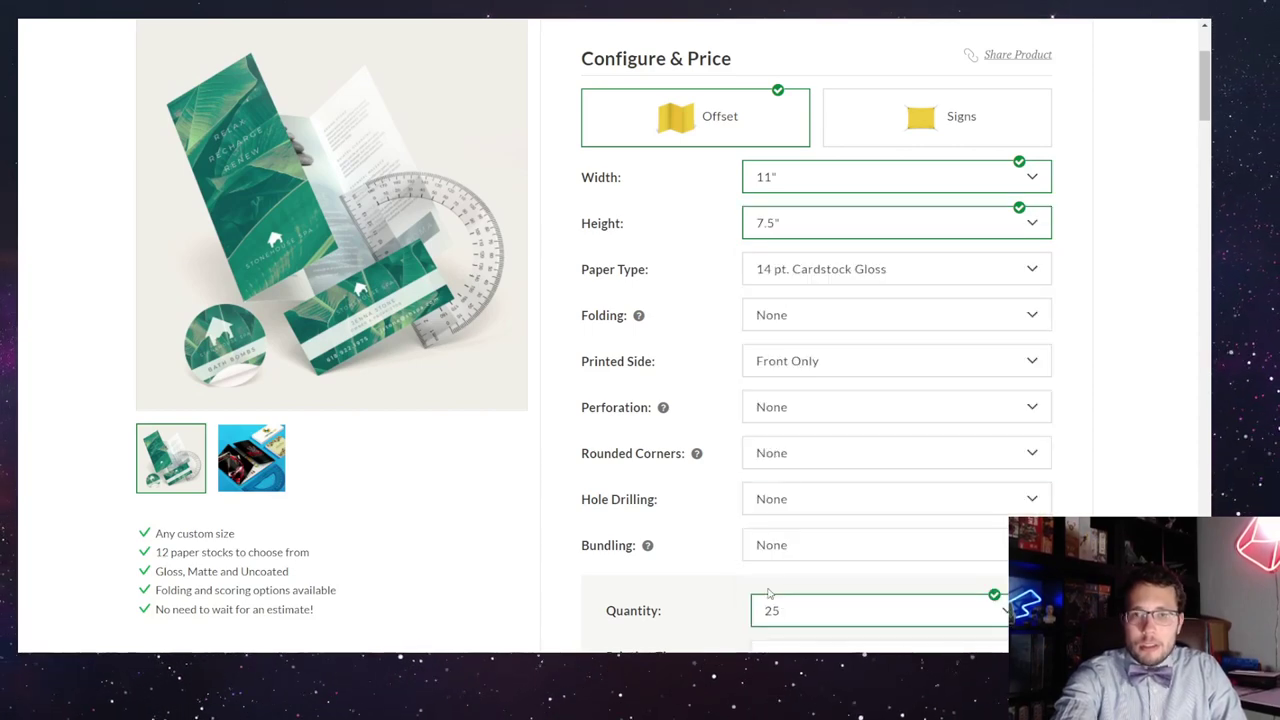
Choose 16 pt. Cardstock Matte, front-and-back printing and 6 Business Days turnaround.
left_click(796, 272)
scroll(800, 480, "down", 3)
scroll(800, 483, "down", 3)
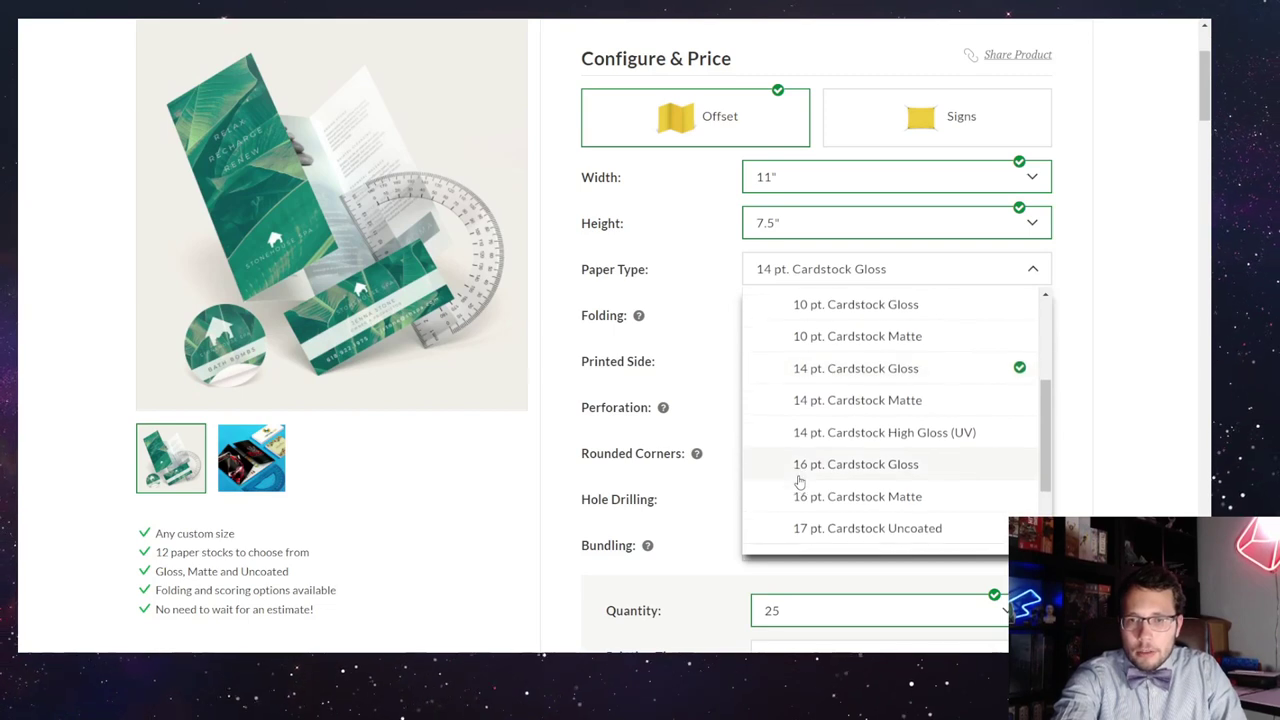
left_click(838, 465)
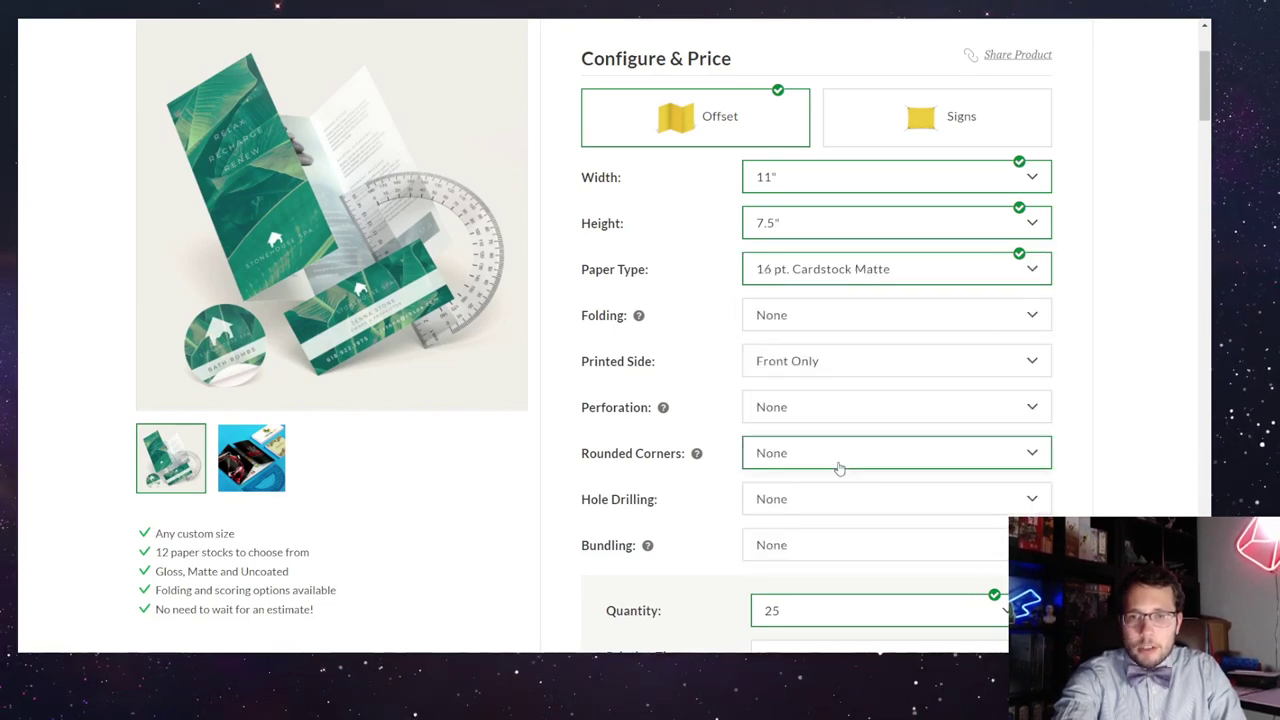
left_click(793, 365)
left_click(779, 428)
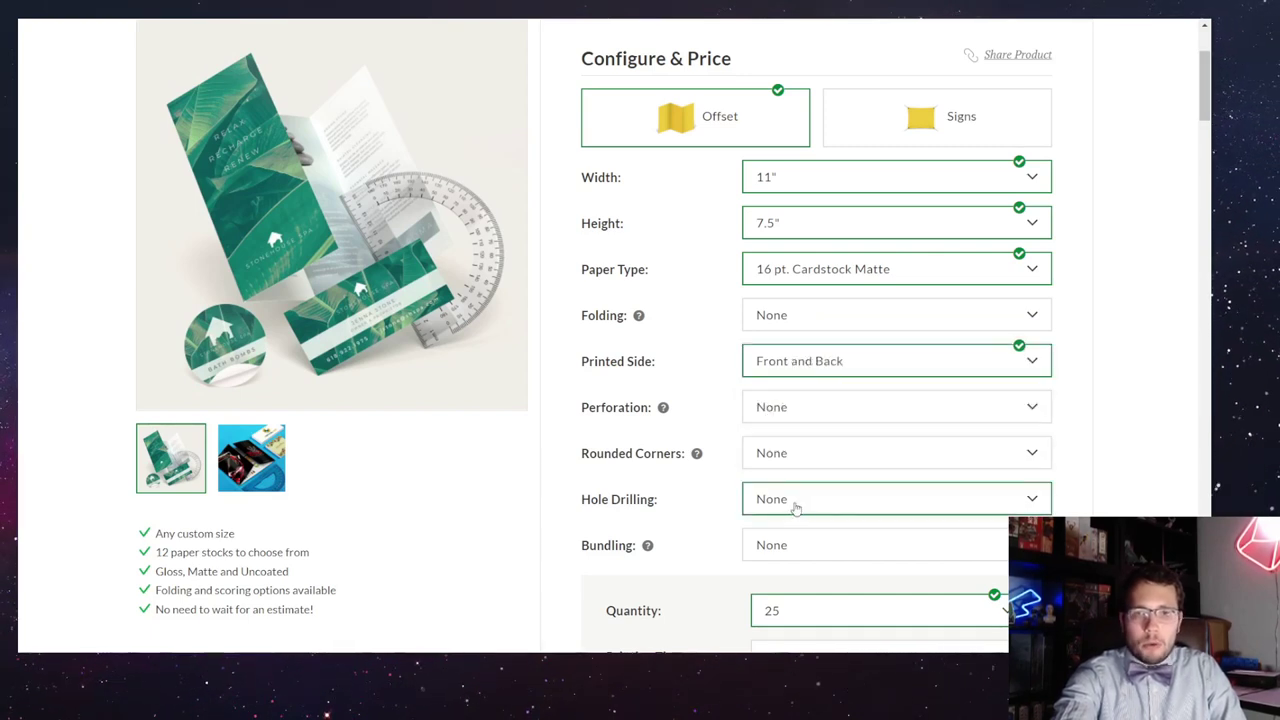
scroll(688, 531, "down", 2)
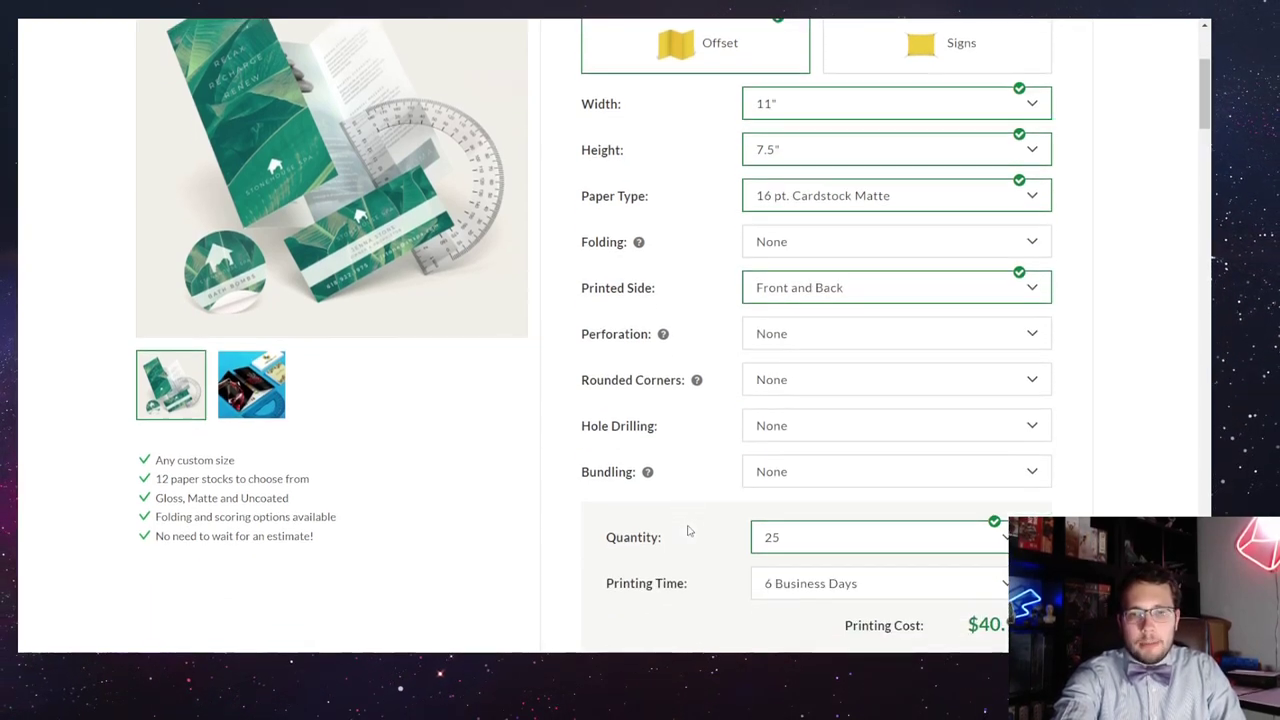
left_click(789, 478)
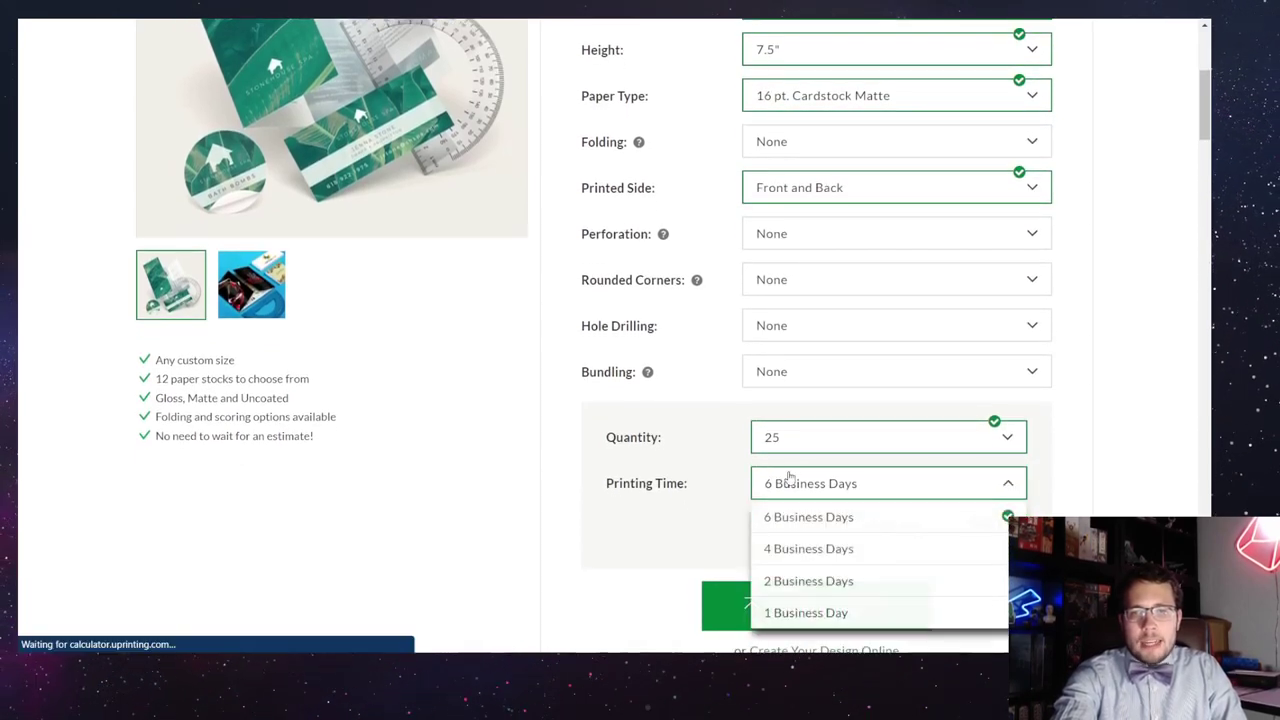
left_click(797, 522)
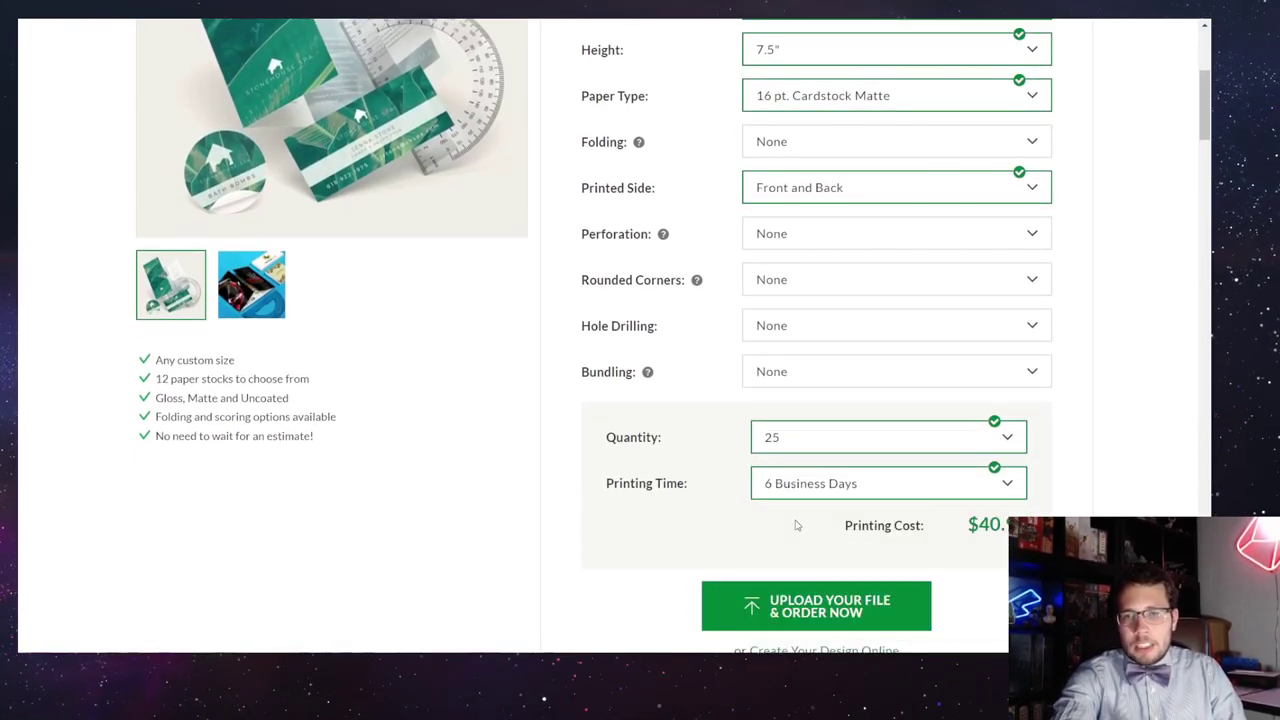
double_click(992, 525)
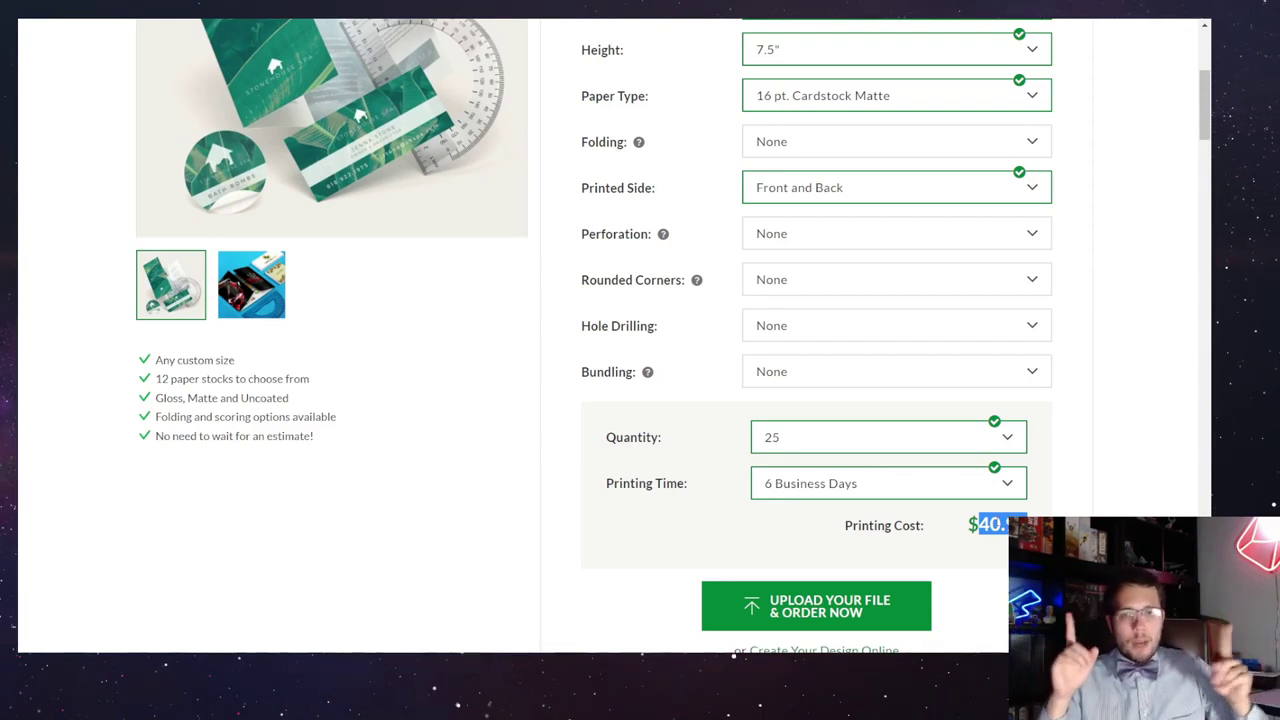
Continue from the 11" x 7.5" product builder to the File Upload page for front and back artwork.
left_click(858, 585)
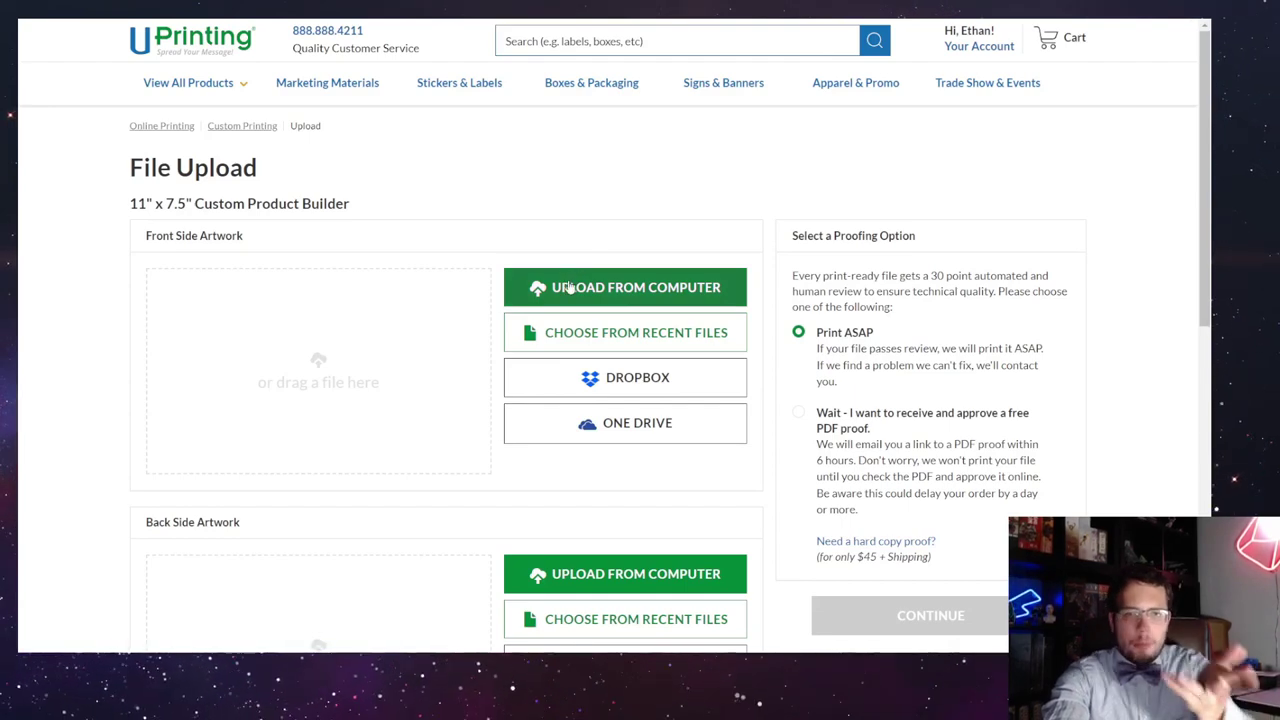
scroll(586, 449, "down", 1)
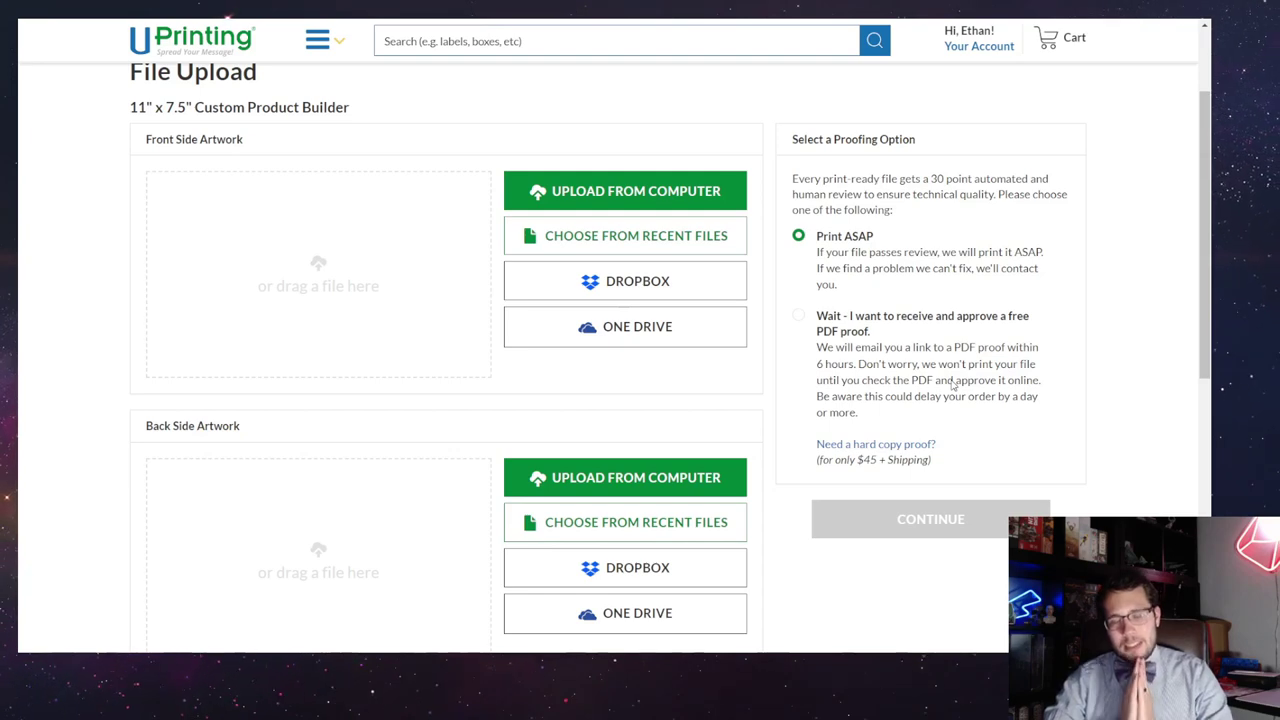
scroll(953, 386, "down", 2)
scroll(953, 386, "down", 2)
scroll(953, 386, "up", 5)
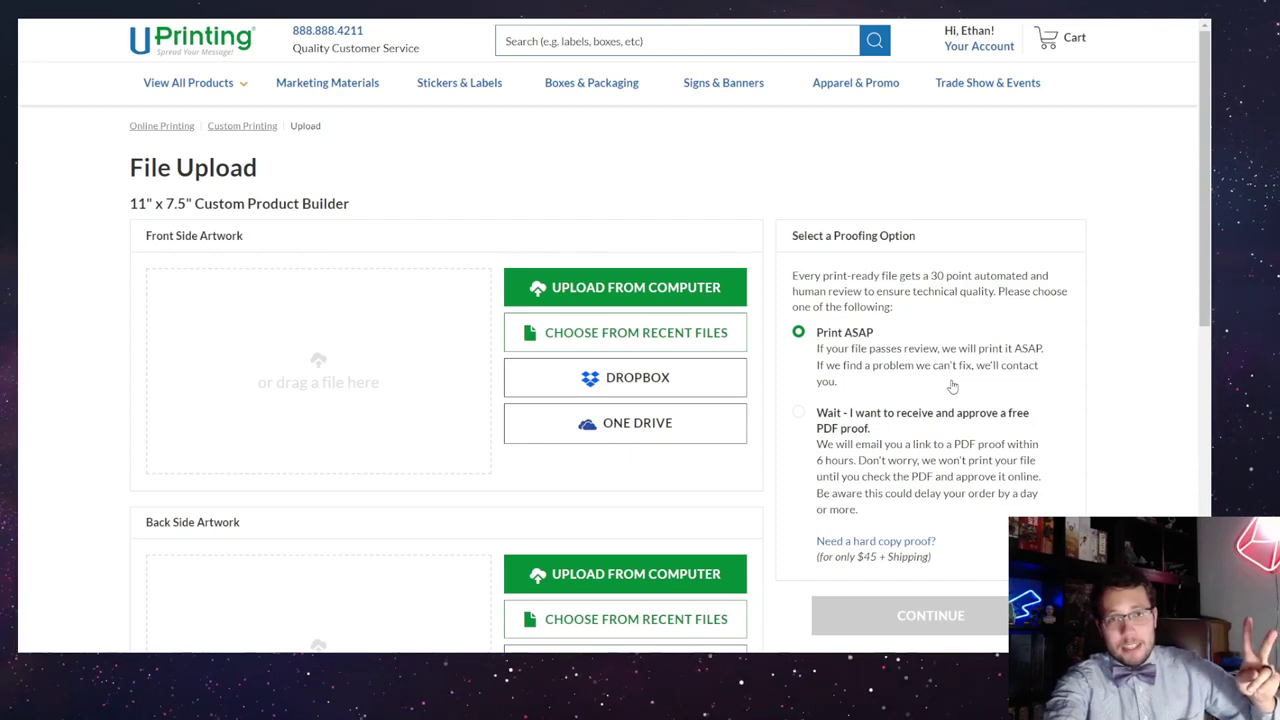
Begin returning from UPrinting's upload page to the MakePlayingCards.com tab.
mouse_move(718, 100)
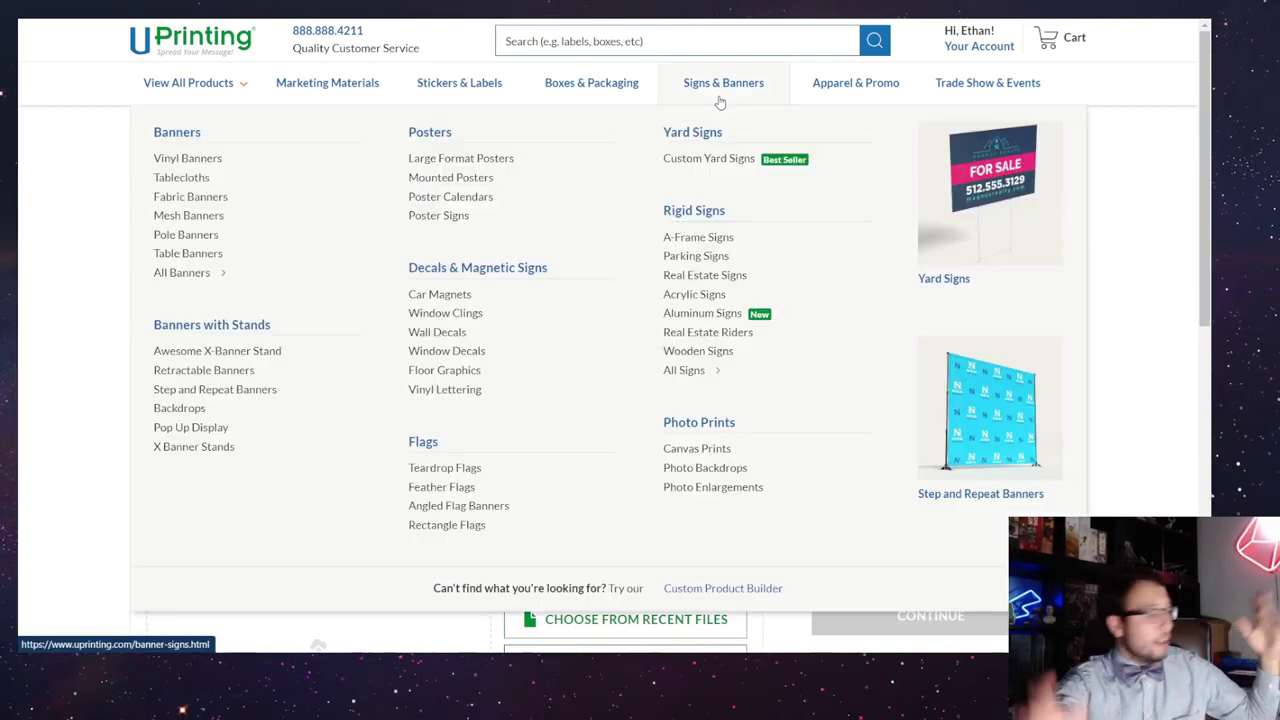